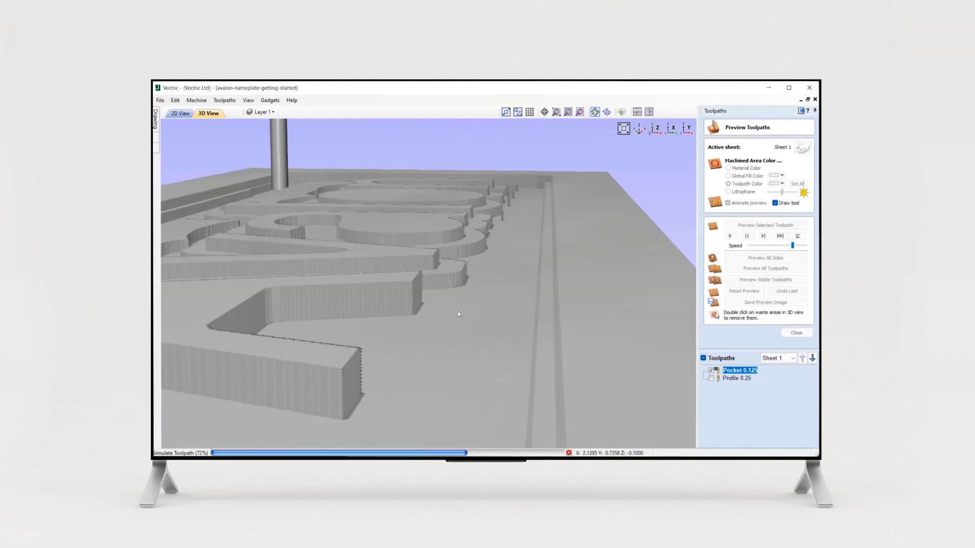
Orbit the 3D preview to inspect the widget sheet's yellow pocketed rectangles
left_click_drag(458, 314, 517, 279)
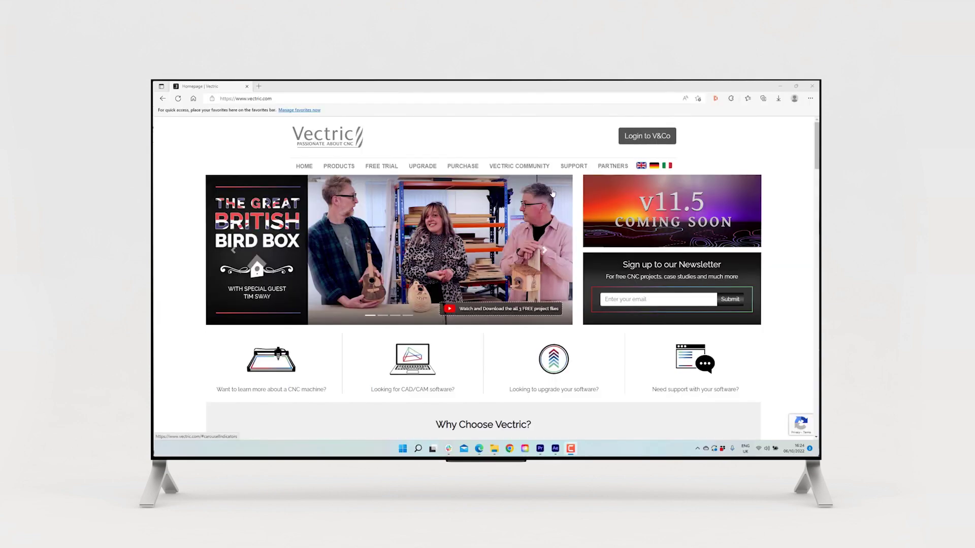
Open the SUPPORT menu on vectric.com and bring up Training Videos
left_click(572, 171)
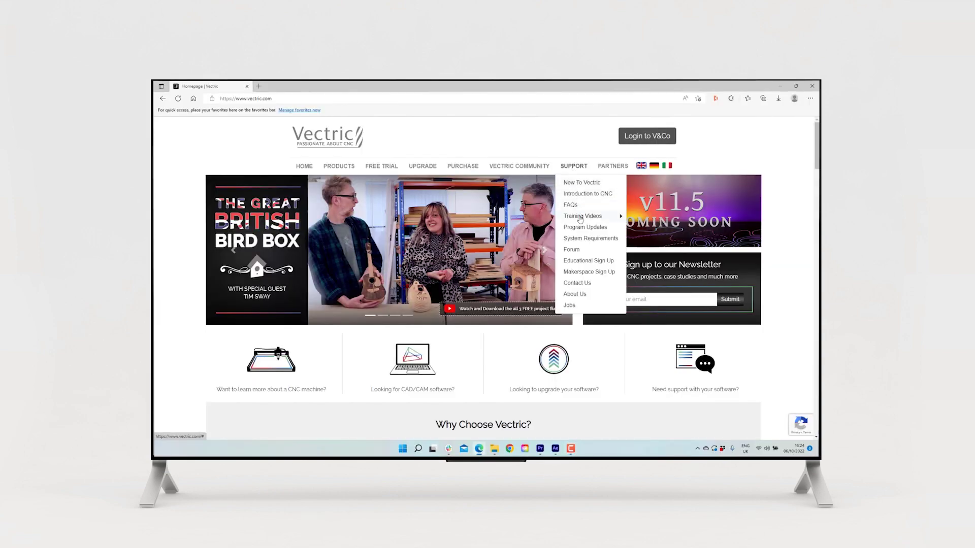
mouse_move(579, 220)
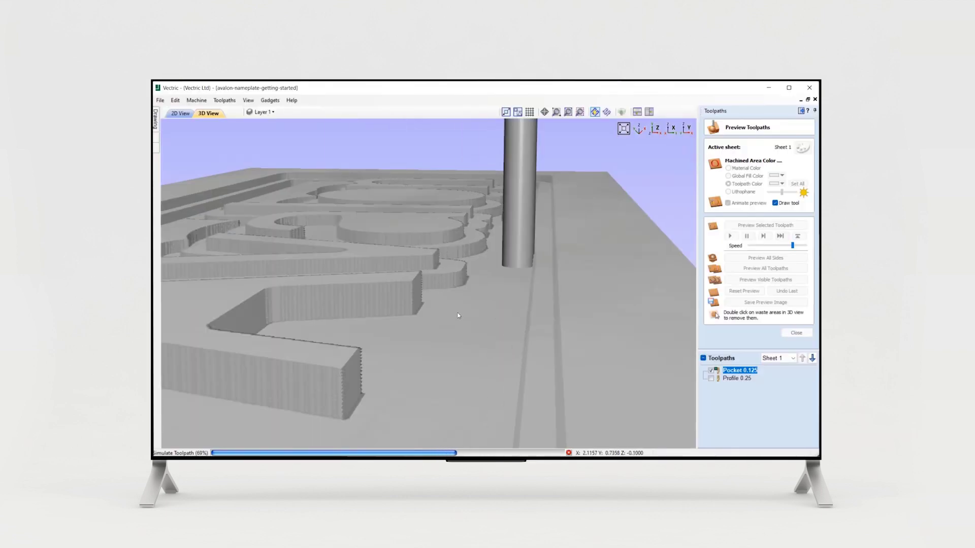
Orbit closer to the nameplate, then simulate all widget sheet toolpaths with Preview All Toolpaths
left_click_drag(458, 310, 640, 291)
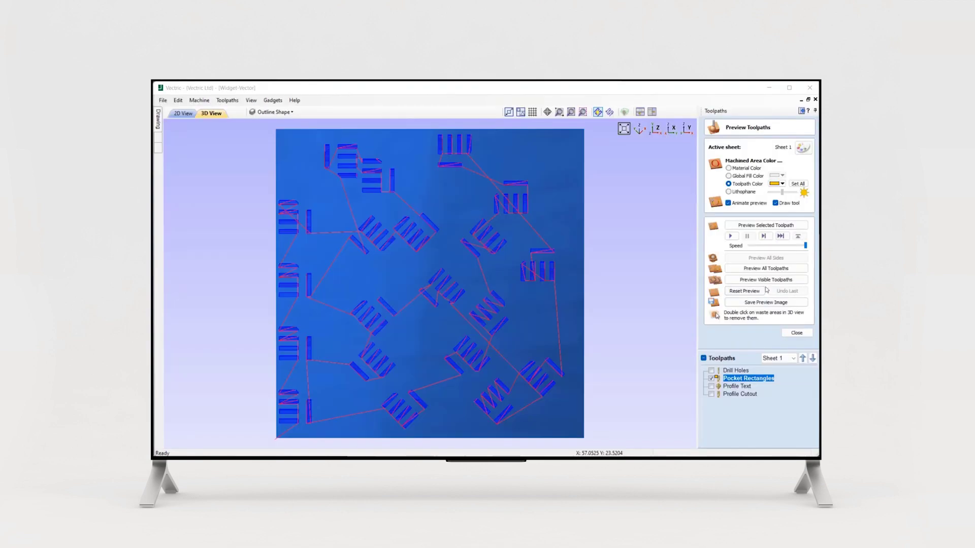
left_click(772, 269)
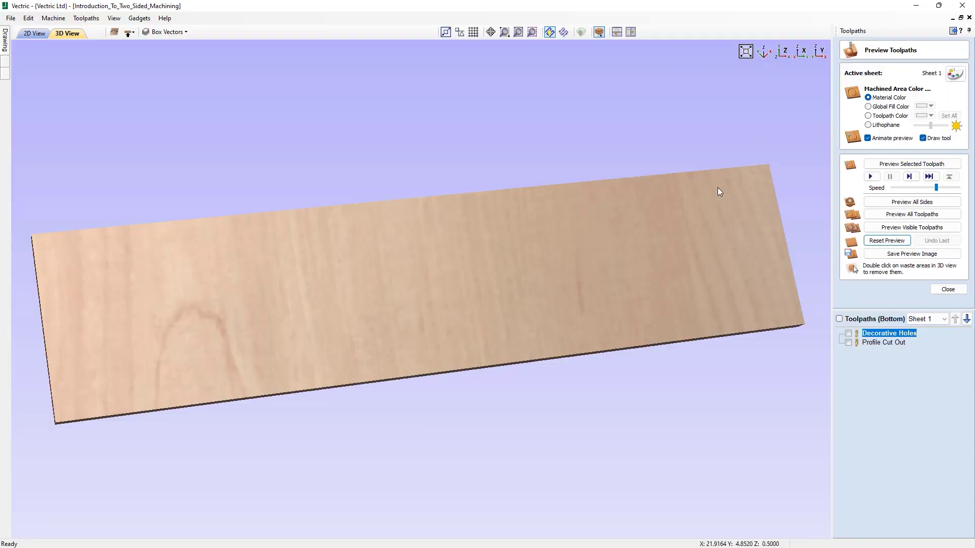
Run Preview All Sides to cut the hole grids and top pockets, orbiting and zooming to watch
left_click(925, 204)
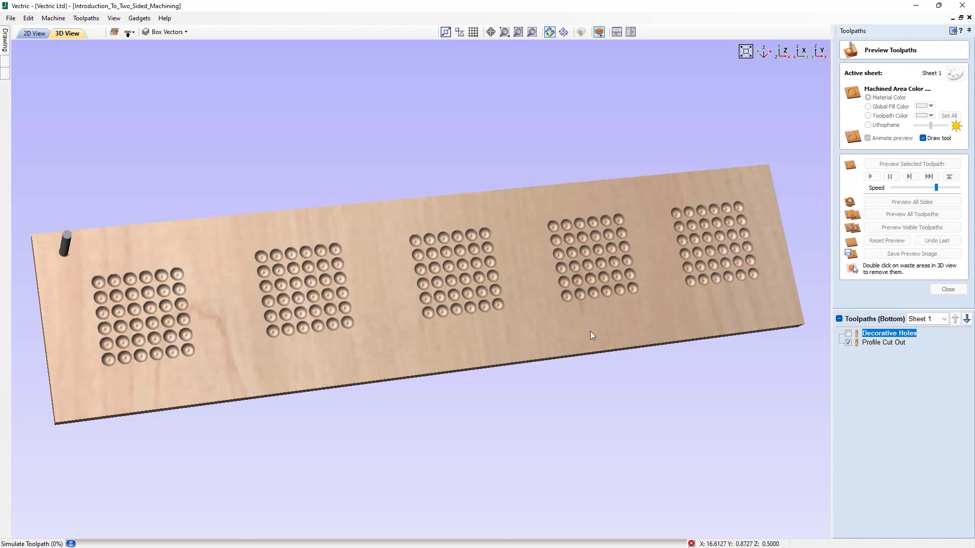
left_click_drag(591, 340, 611, 159)
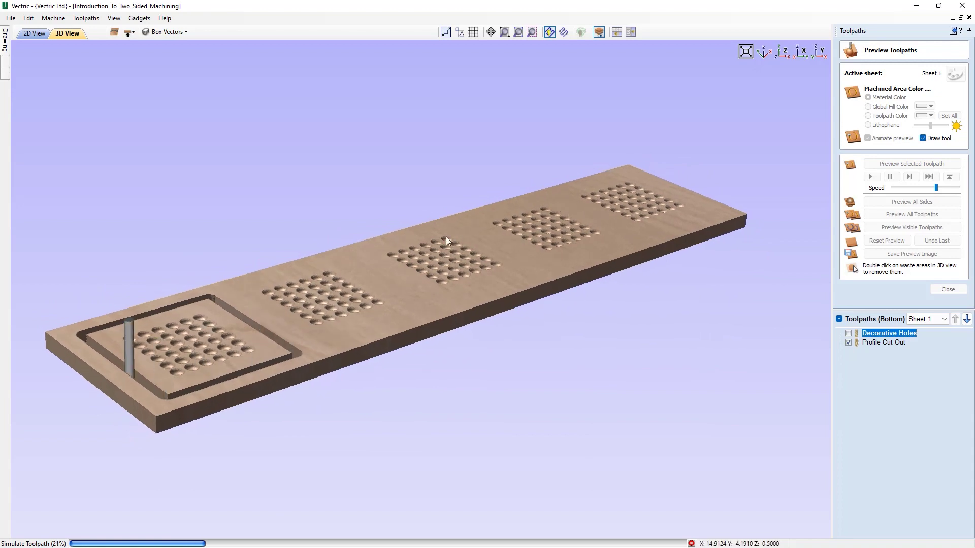
scroll(392, 253, "up", 2)
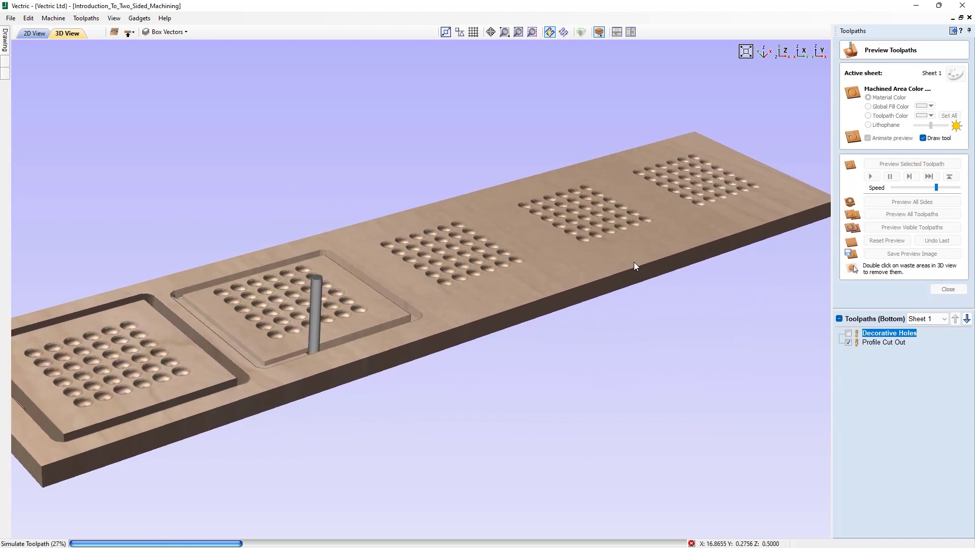
scroll(614, 290, "up", 2)
left_click_drag(614, 290, 590, 287)
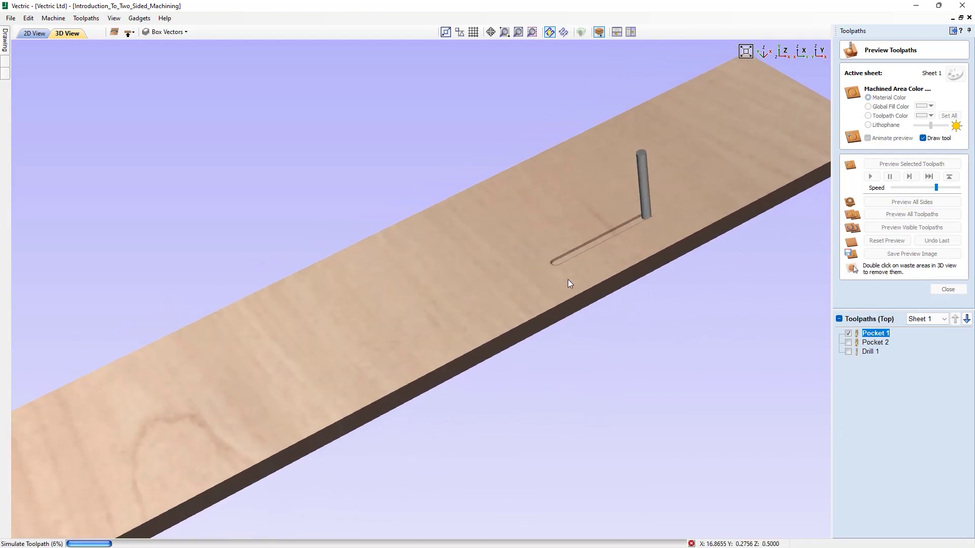
scroll(472, 330, "down", 5)
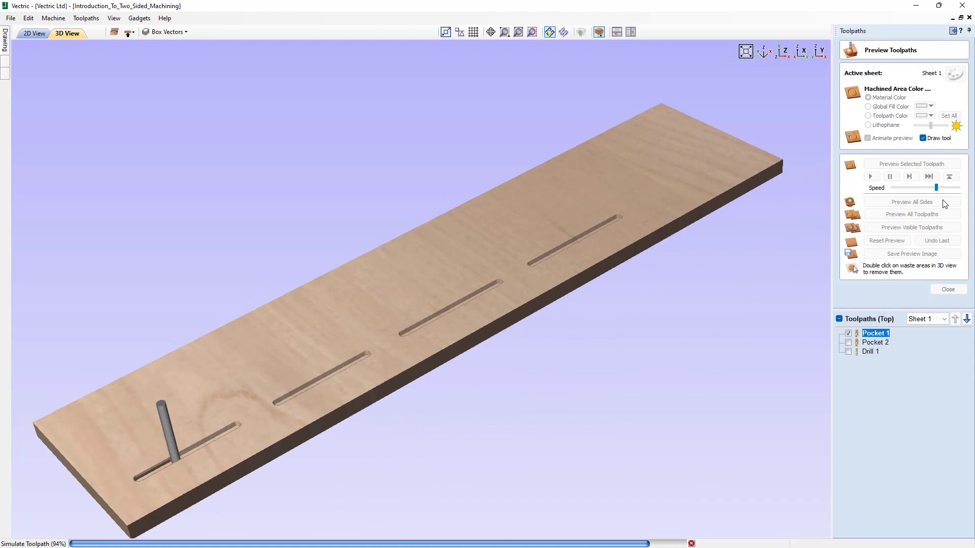
Show the completed all-sides preview and inspect the panels from side, top and an oblique angle
left_click(936, 201)
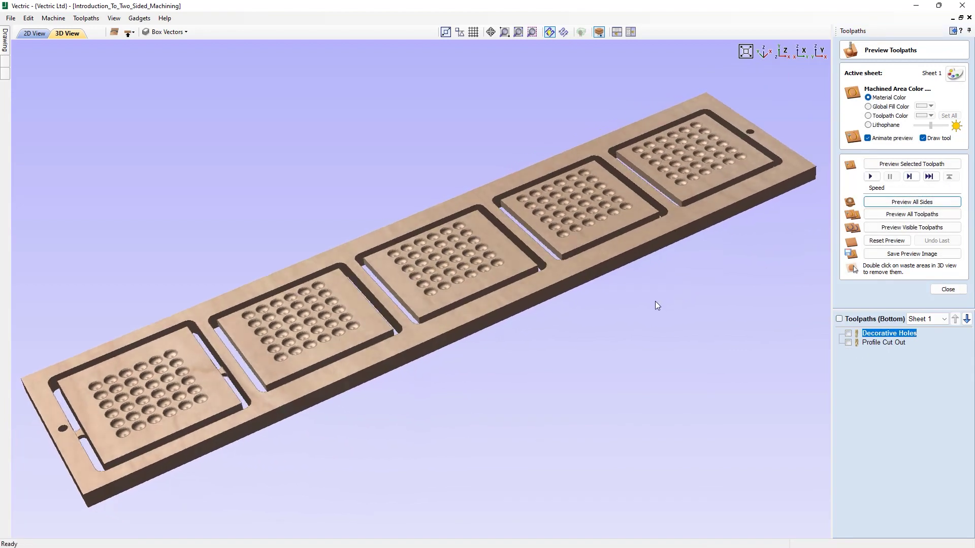
left_click_drag(604, 333, 488, 437)
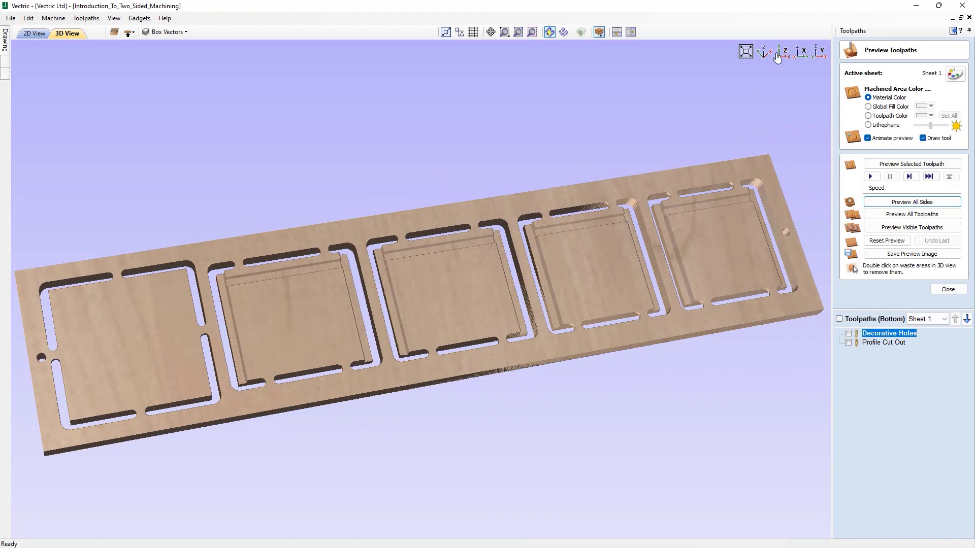
left_click(804, 53)
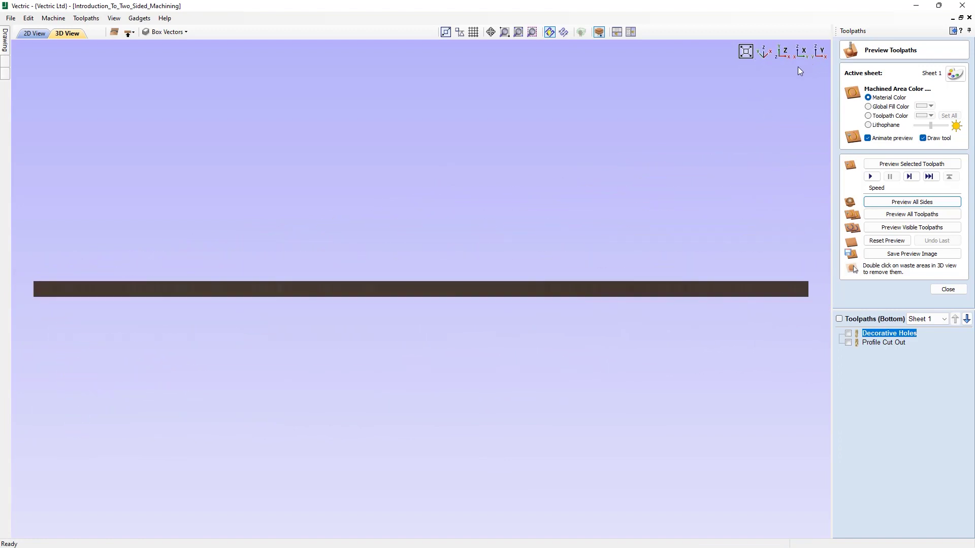
left_click(782, 58)
left_click_drag(474, 325, 567, 217)
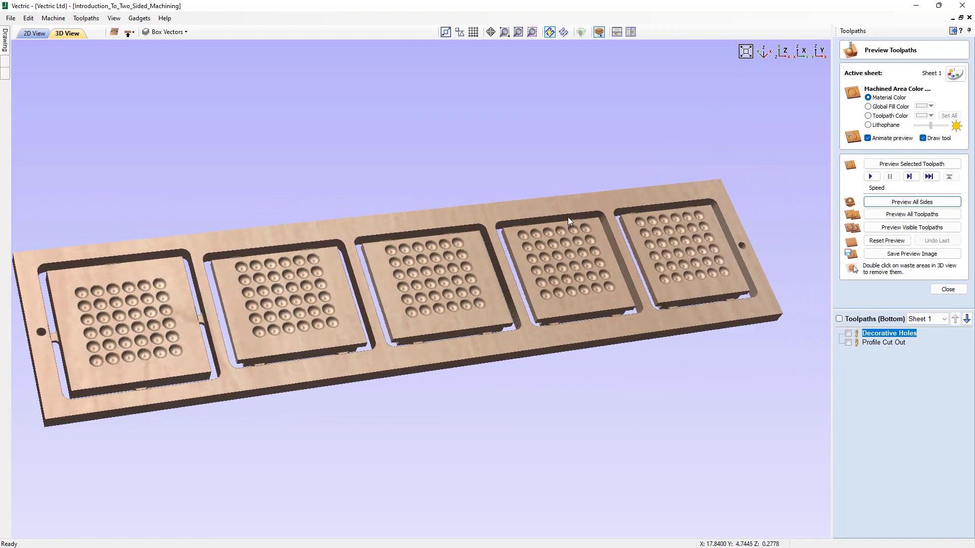
Reset the preview to bare material and re-simulate every toolpath on the board
left_click(901, 242)
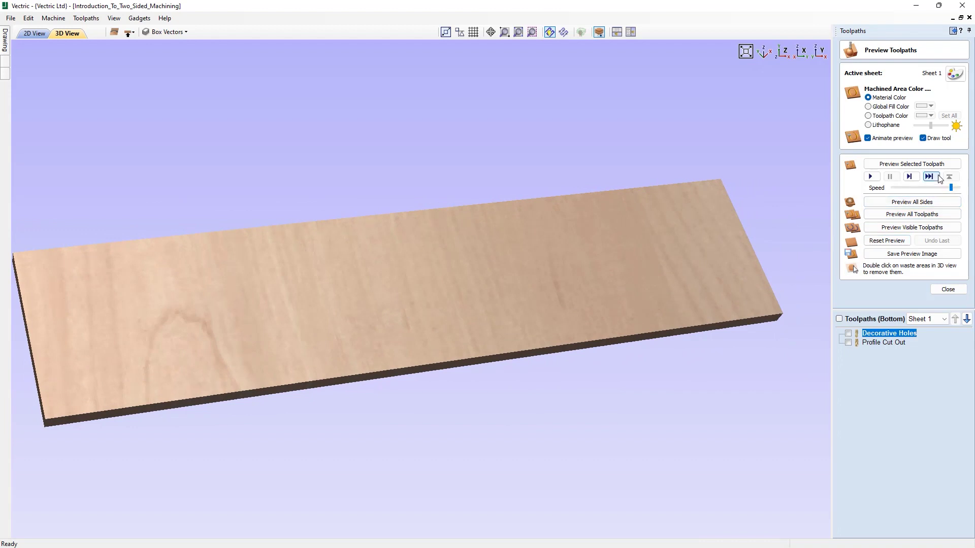
left_click(924, 213)
left_click_drag(647, 318, 417, 356)
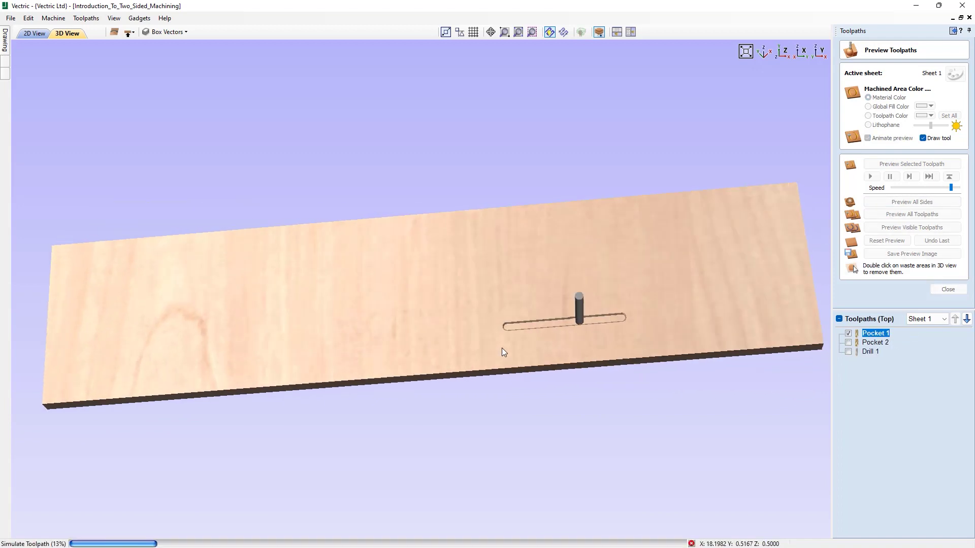
left_click_drag(501, 348, 574, 304)
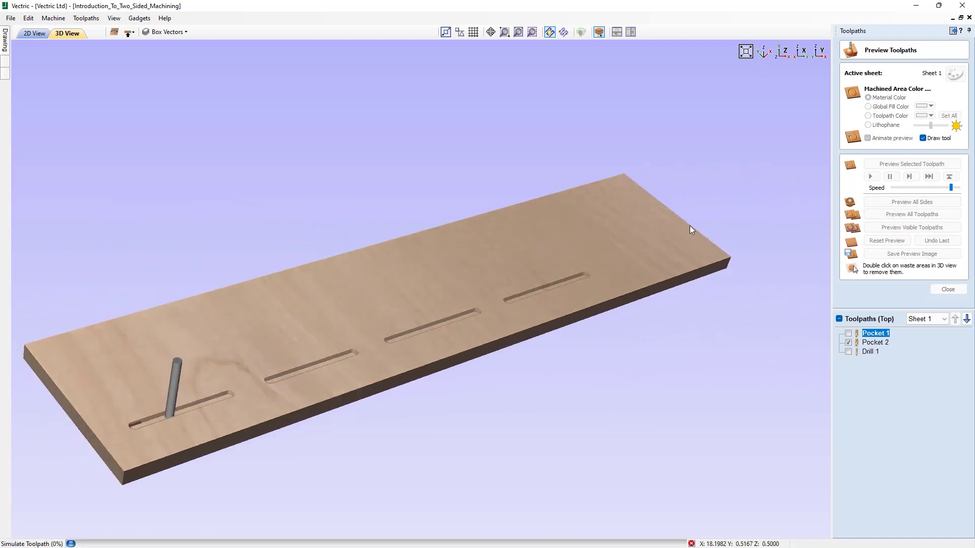
Zoom in on the decorative hole panels during simulation, finishing in the isometric view
left_click_drag(690, 225, 588, 227)
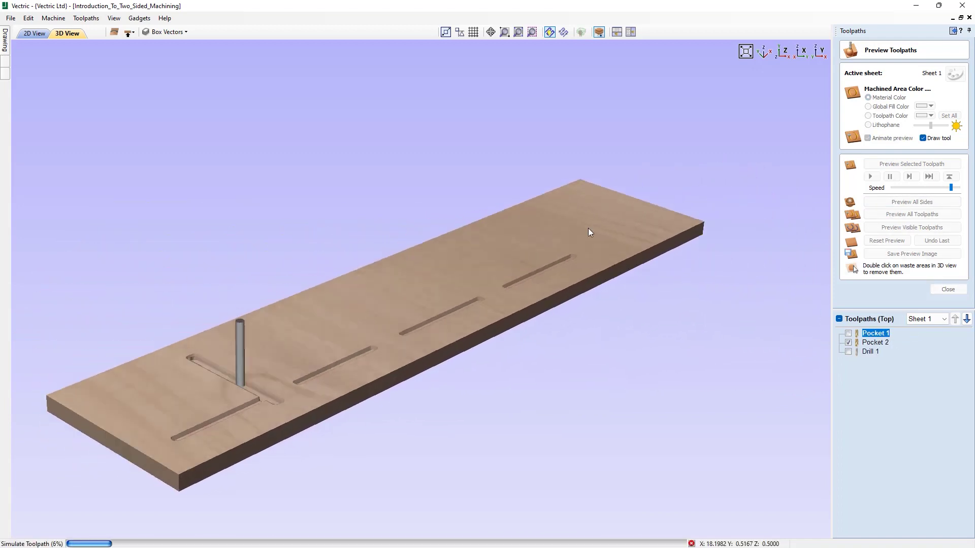
scroll(463, 346, "up", 5)
left_click_drag(474, 340, 611, 315)
left_click_drag(653, 278, 656, 214)
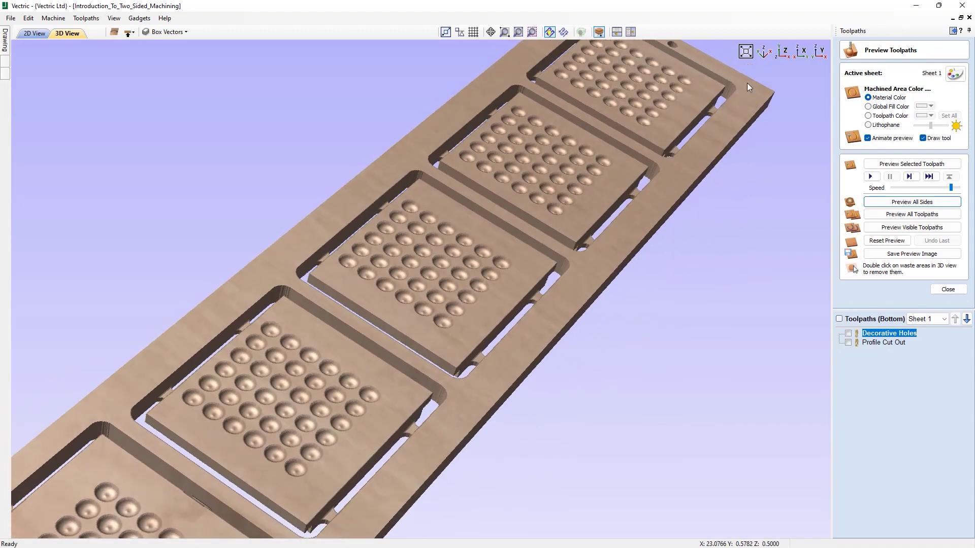
left_click(767, 55)
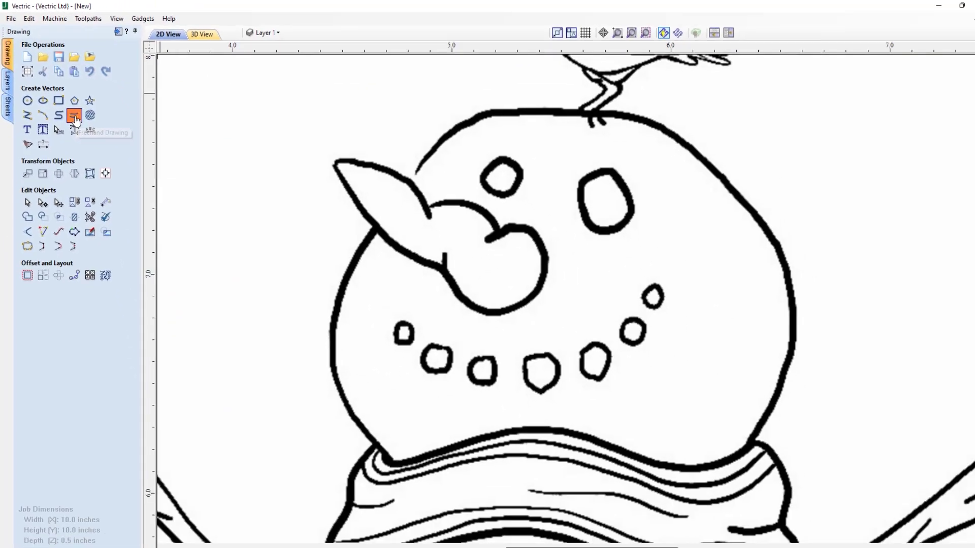
Trace the snowman's nose freehand over a lighter-faded background bitmap
left_click(162, 253)
left_click_drag(85, 166, 113, 169)
left_click_drag(324, 162, 342, 158)
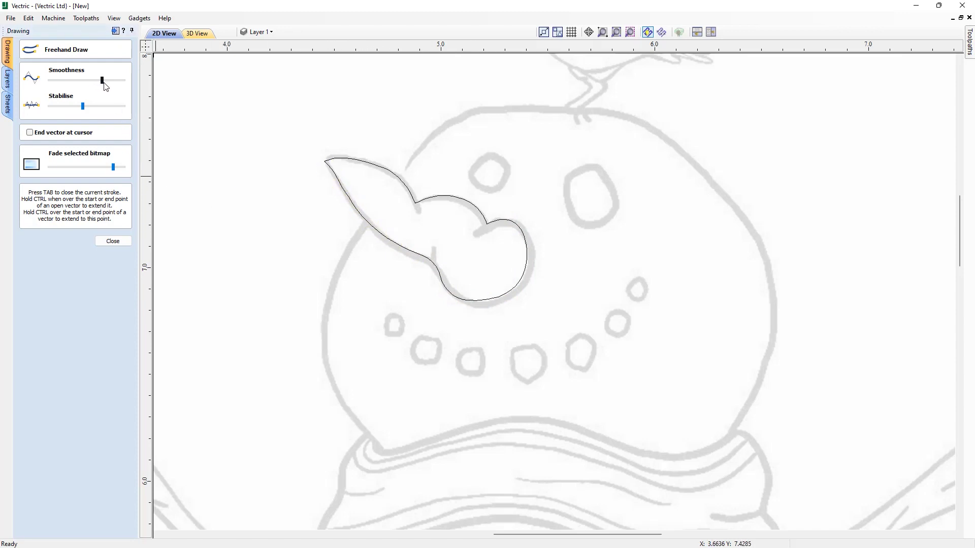
left_click(112, 241)
Trace the snowman's left and right eyes freehand, adjusting Stabilise and the bitmap fade
left_click(356, 163)
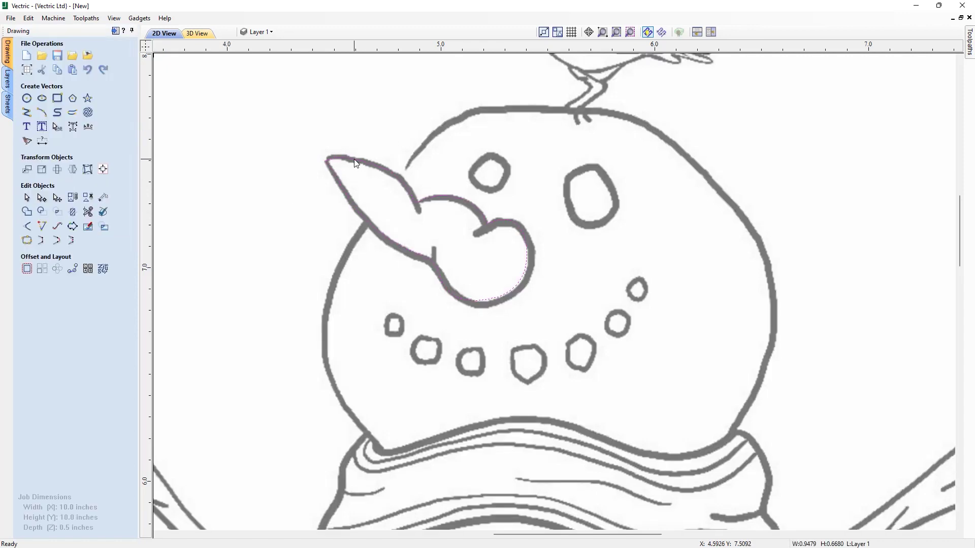
left_click(87, 112)
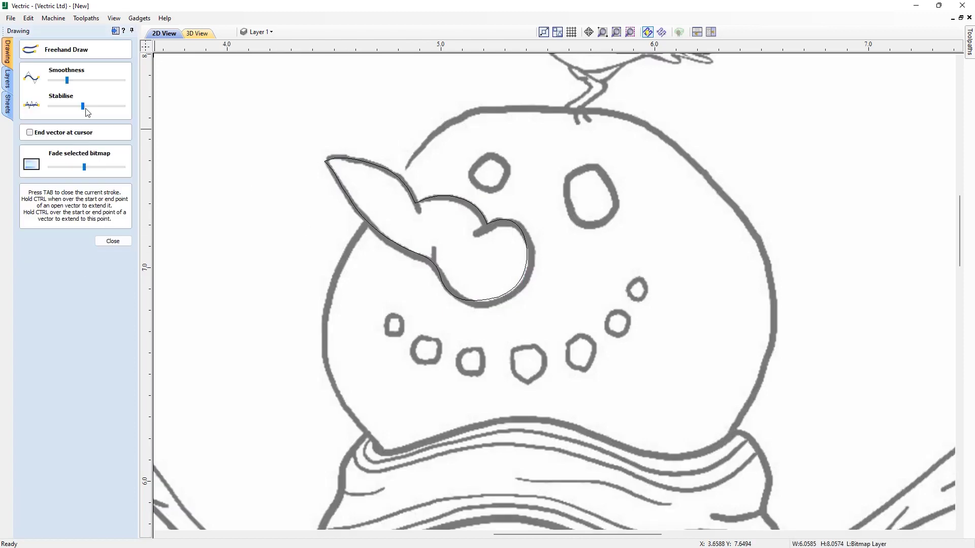
mouse_move(488, 151)
left_mouse_down()
mouse_move(510, 180)
mouse_move(497, 194)
mouse_move(478, 192)
mouse_move(475, 155)
left_mouse_up()
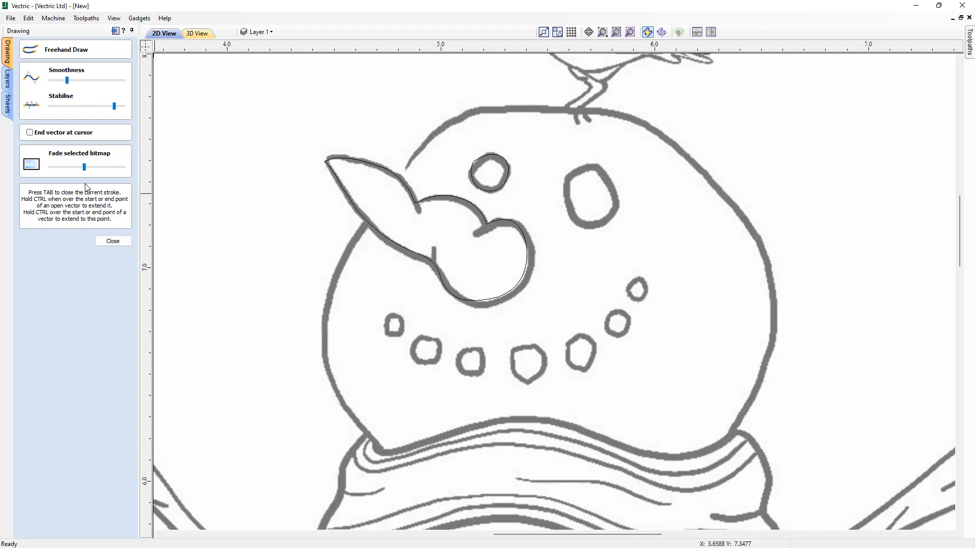
left_click_drag(114, 106, 61, 106)
mouse_move(593, 166)
left_mouse_down()
mouse_move(605, 177)
mouse_move(611, 214)
mouse_move(576, 219)
mouse_move(569, 184)
mouse_move(590, 167)
left_mouse_up()
mouse_move(89, 170)
left_mouse_down()
mouse_move(118, 170)
mouse_move(65, 170)
mouse_move(118, 172)
mouse_move(98, 171)
mouse_move(106, 170)
left_mouse_up()
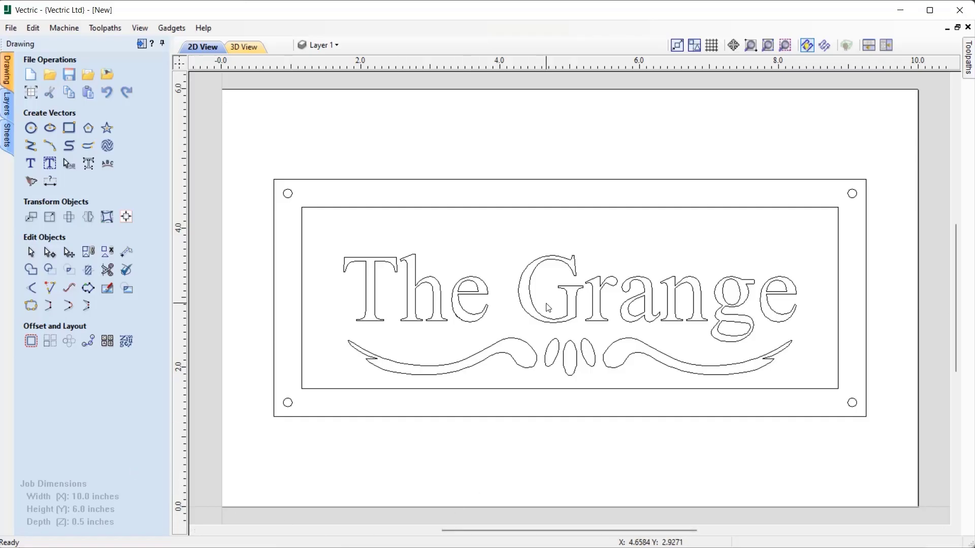
Select all duplicate vectors on The Grange sign and cut them
right_click(546, 304)
mouse_move(680, 391)
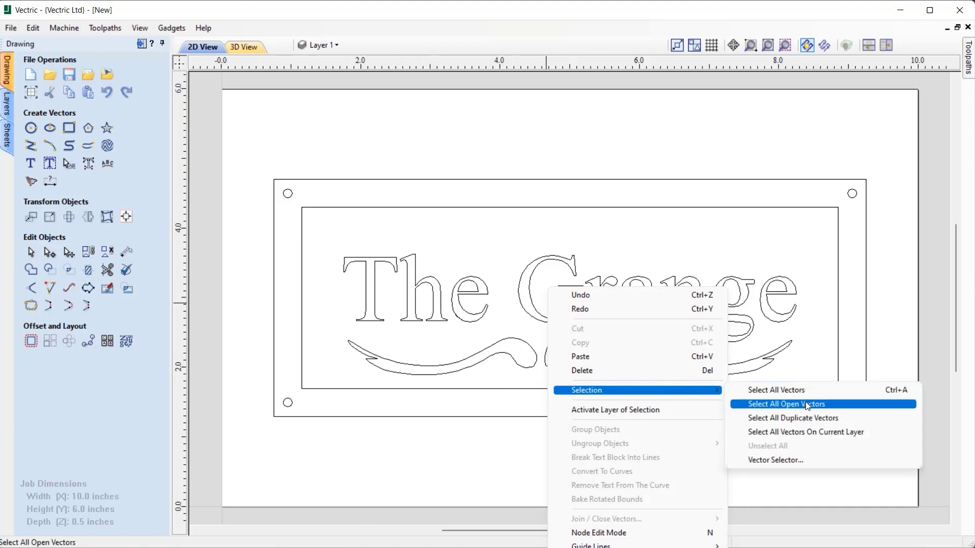
left_click(856, 419)
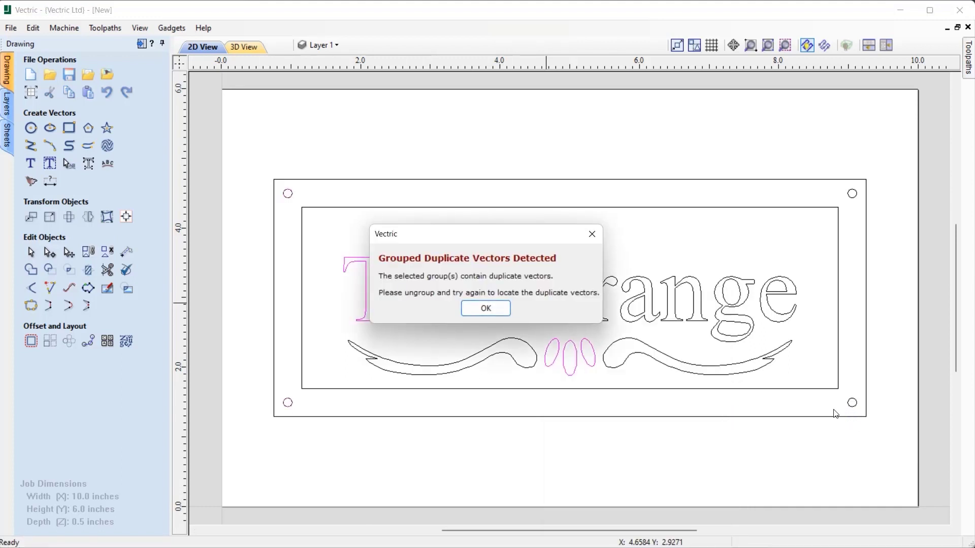
left_click(486, 309)
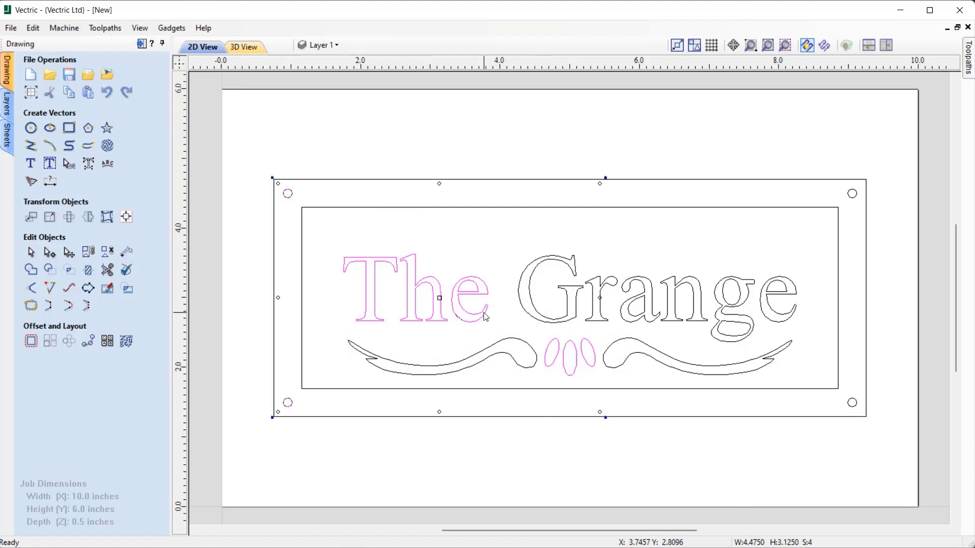
right_click(486, 317)
left_click(507, 330)
Recheck for duplicate vectors and confirm none remain
right_click(513, 443)
mouse_move(635, 370)
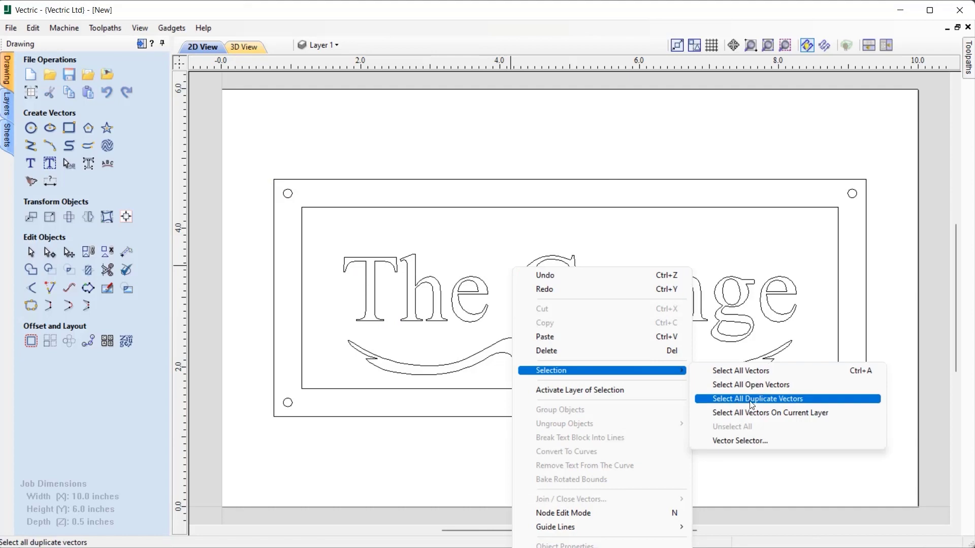
left_click(751, 399)
left_click(486, 291)
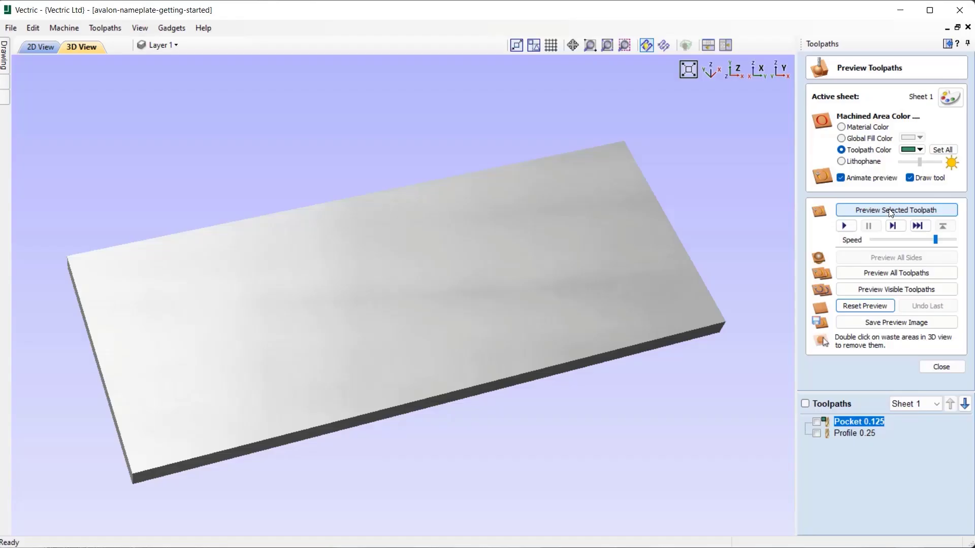
Simulate the Pocket 0.125 toolpath, zooming and orbiting around the carved nameplate block
left_click(890, 210)
scroll(406, 324, "up", 8)
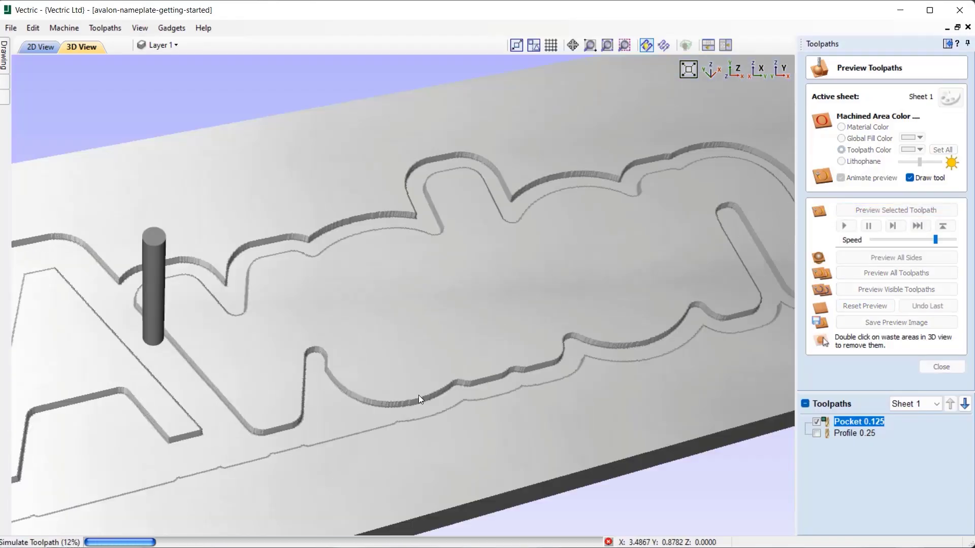
scroll(463, 398, "down", 8)
left_click_drag(572, 327, 708, 248)
scroll(582, 290, "up", 10)
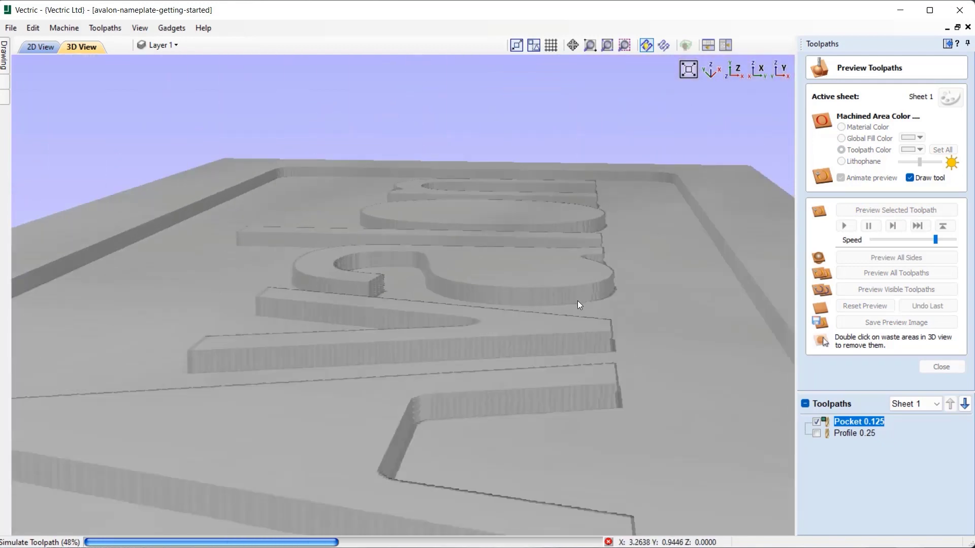
left_click_drag(558, 278, 666, 195)
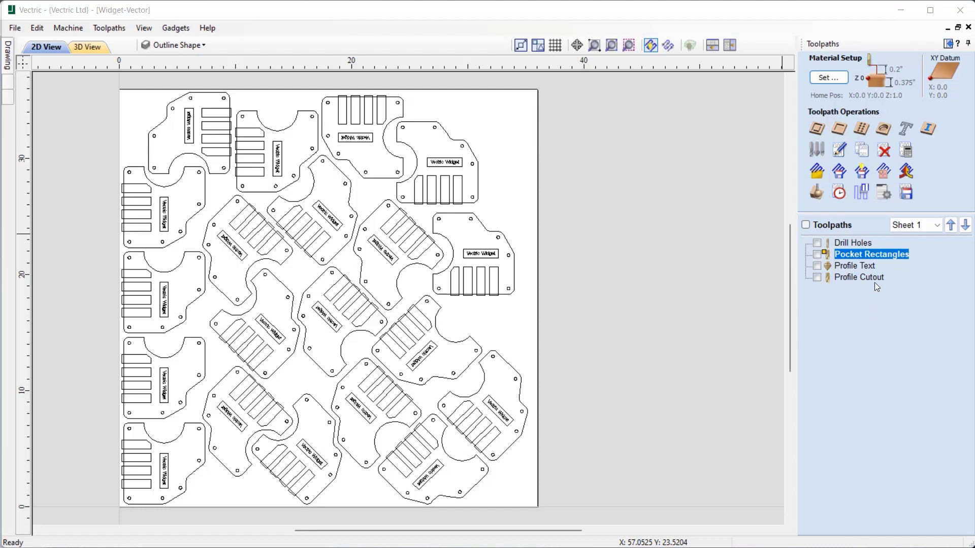
Recalculate Pocket Rectangles, then preview all Widget toolpaths and tilt the view to inspect
double_click(879, 254)
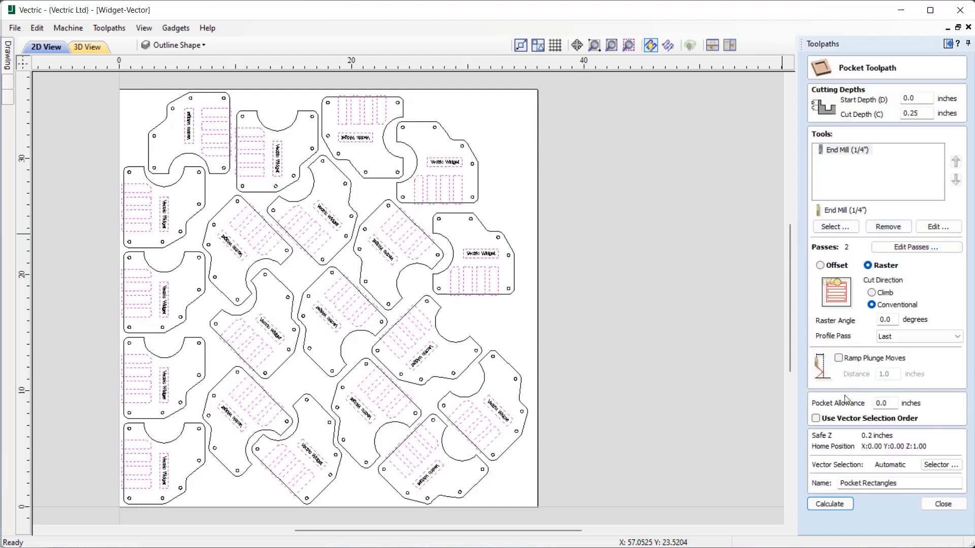
left_click(837, 501)
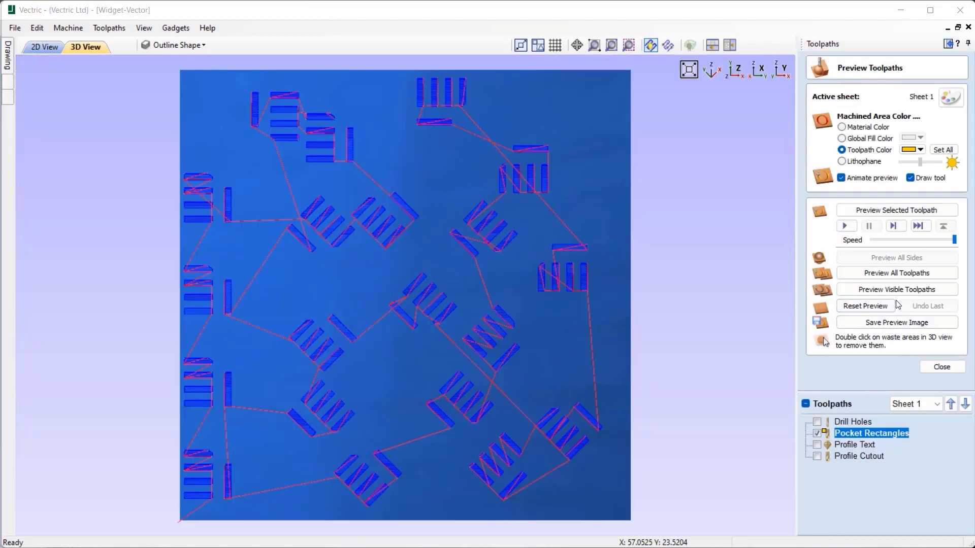
left_click(897, 273)
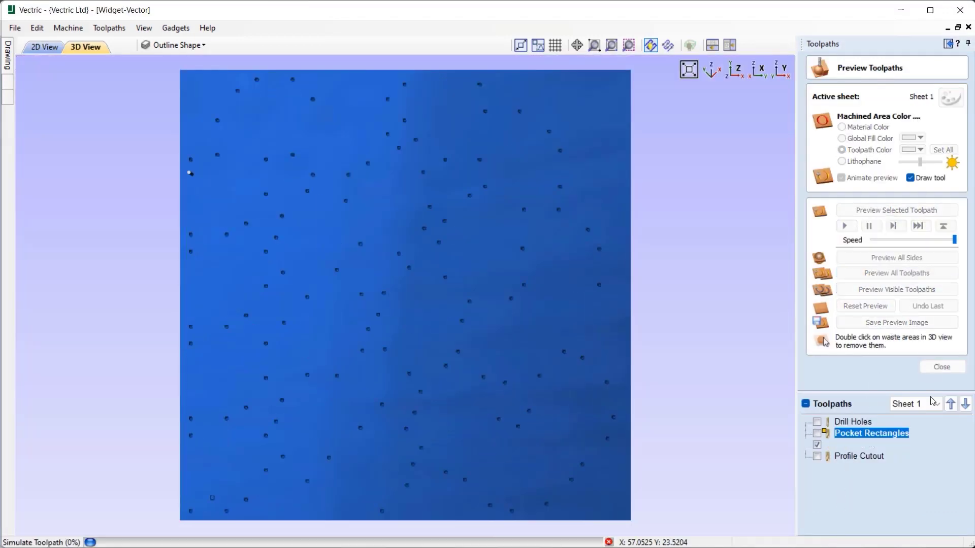
left_click_drag(641, 487, 687, 350)
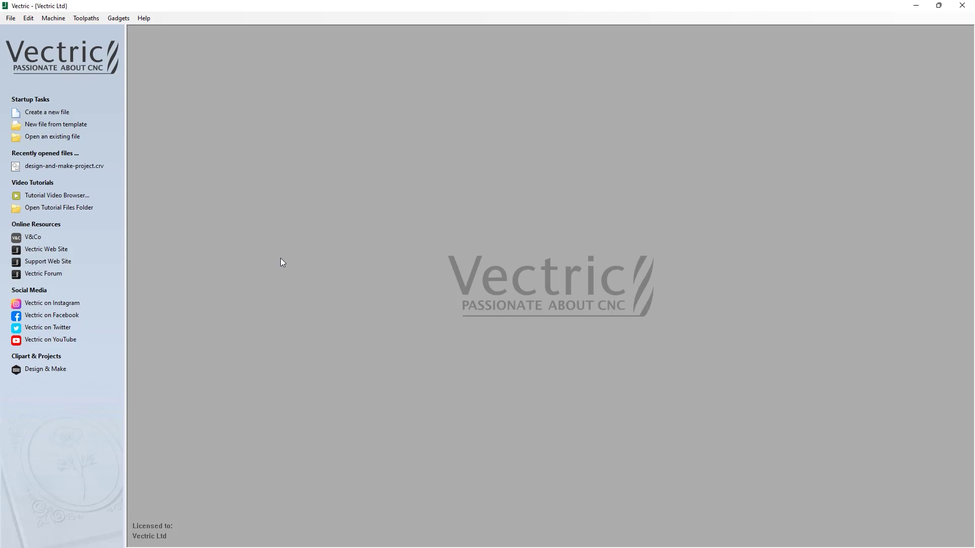
Open the Tool Database, select End Mill (1/4"), and show its custom attribute variables
left_click(87, 19)
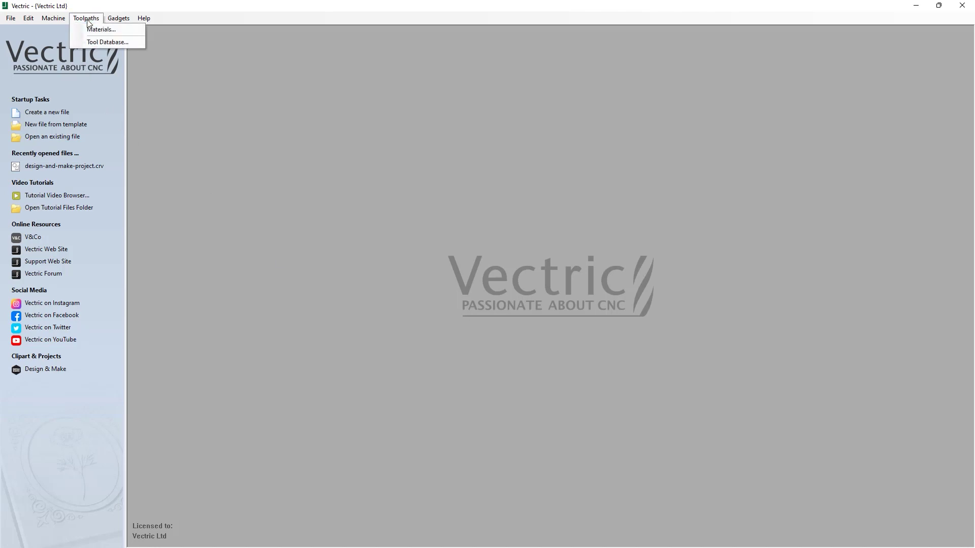
left_click(133, 44)
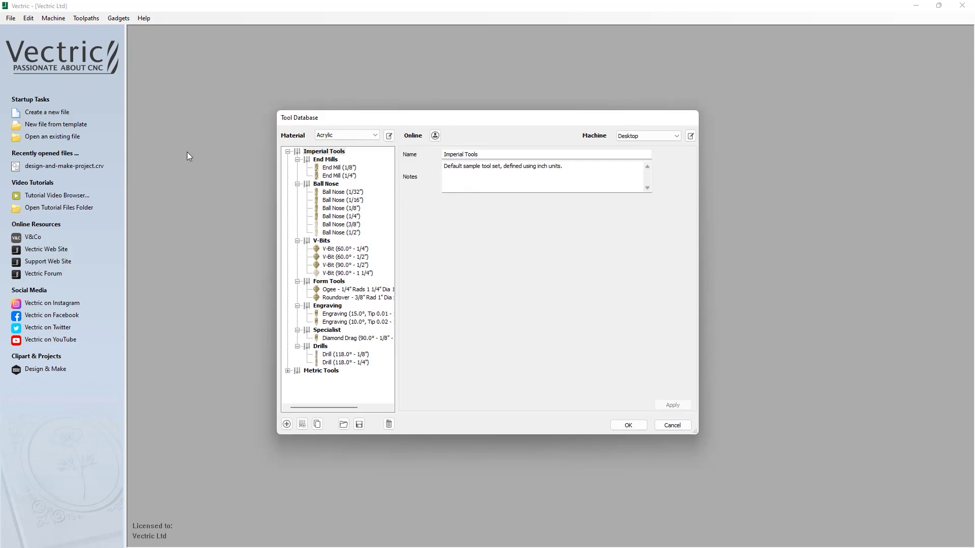
left_click(341, 176)
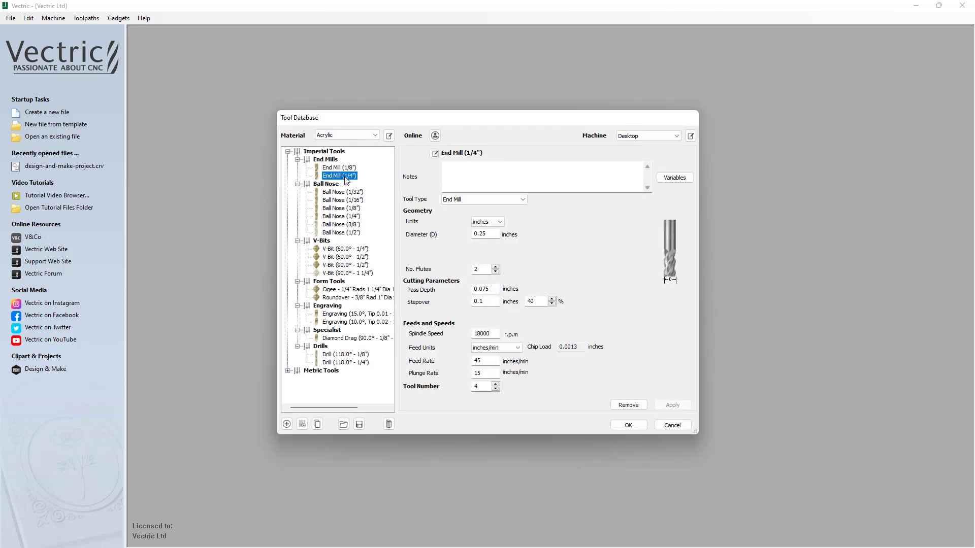
left_click(676, 180)
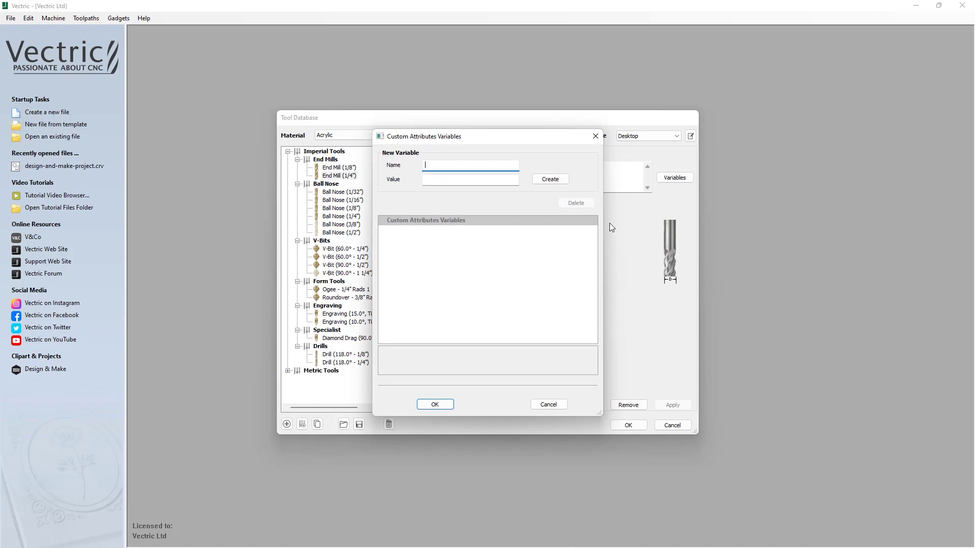
Look over the variables available to the end mill name format, closing everything without changes
left_click(563, 405)
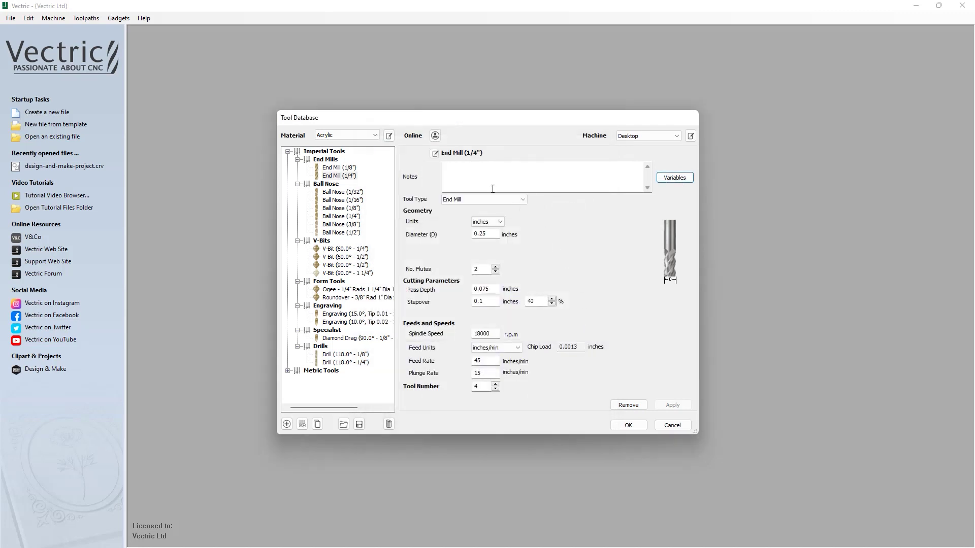
left_click(435, 153)
left_click(504, 233)
right_click(503, 234)
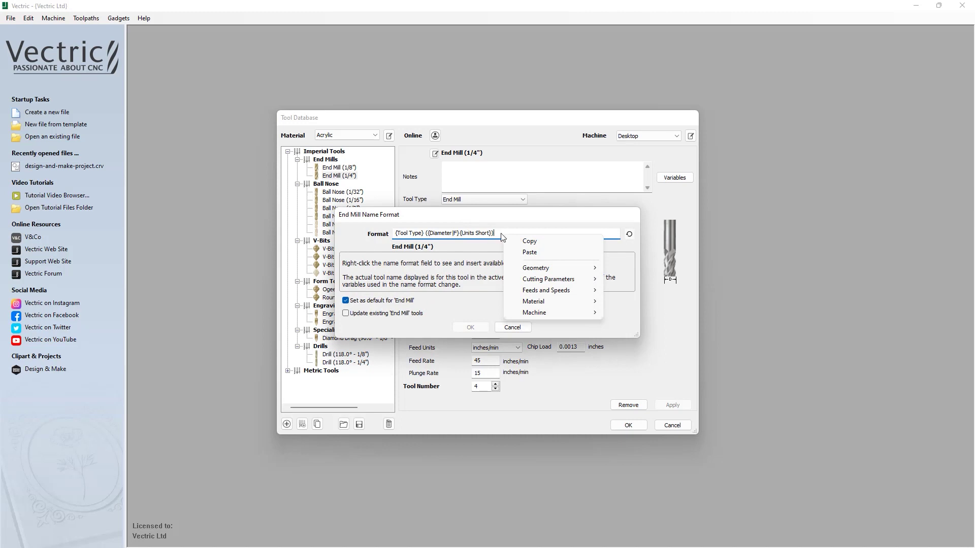
left_click(501, 234)
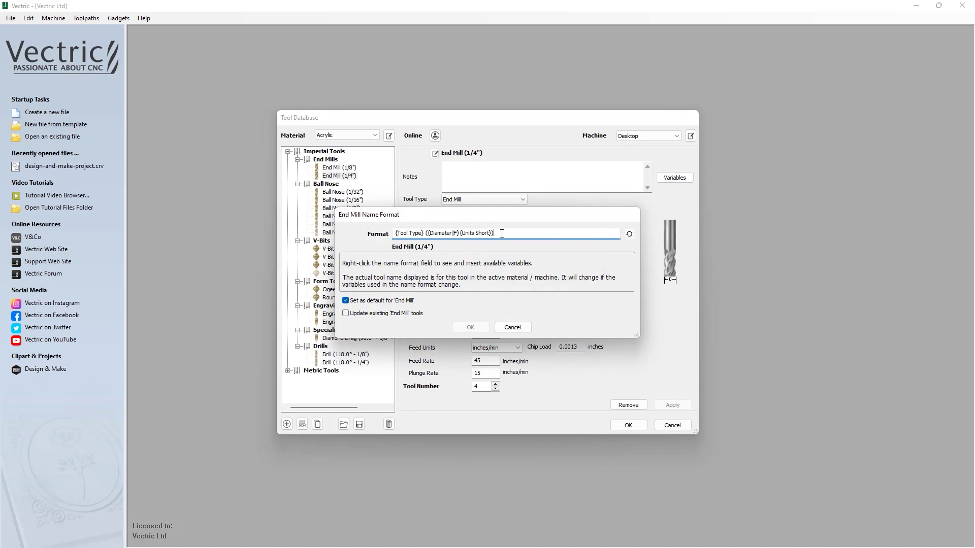
left_click(513, 328)
Create a custom attribute variable named Upcut with value UC
left_click(678, 179)
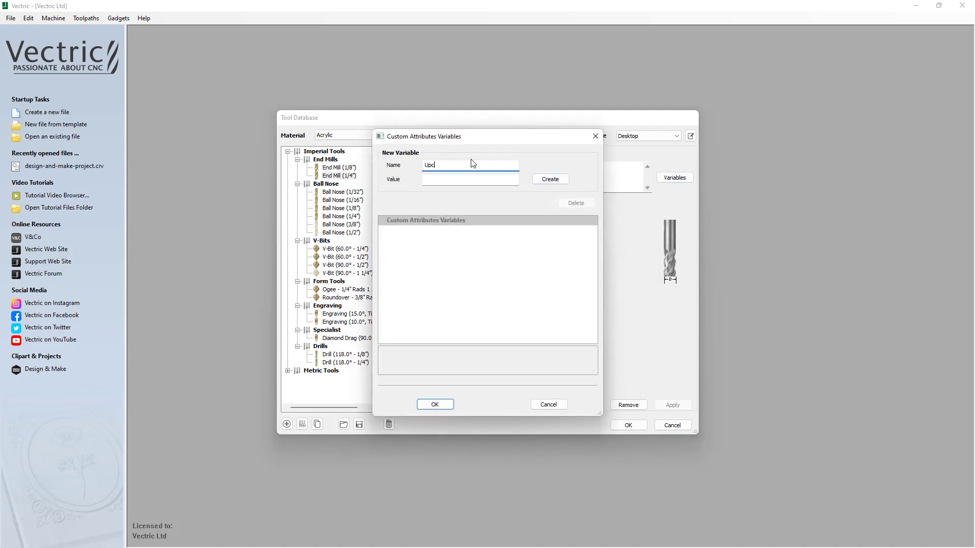
left_click(436, 181)
left_click(546, 180)
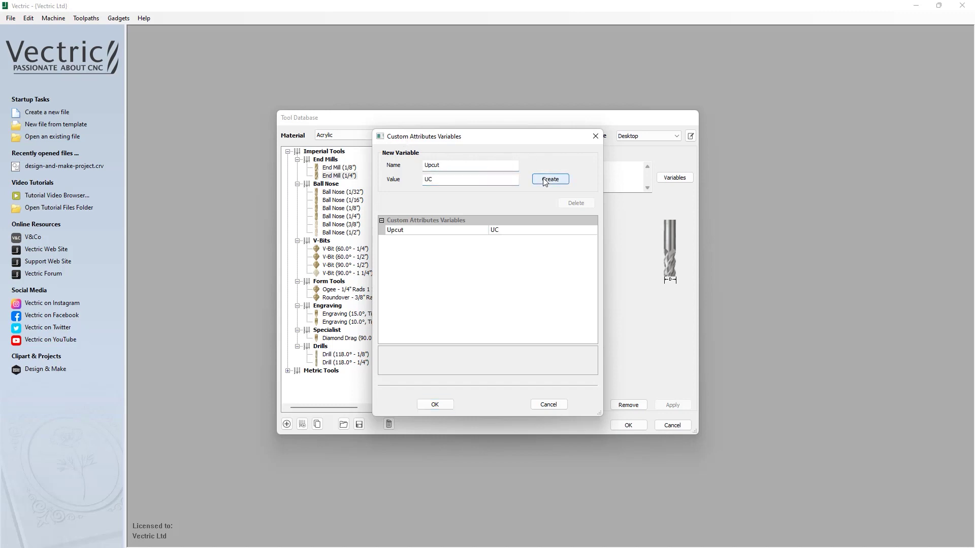
left_click(435, 405)
Append {Upcut} to the end mill name format, renaming the tool End Mill (1/4")UC
left_click(435, 154)
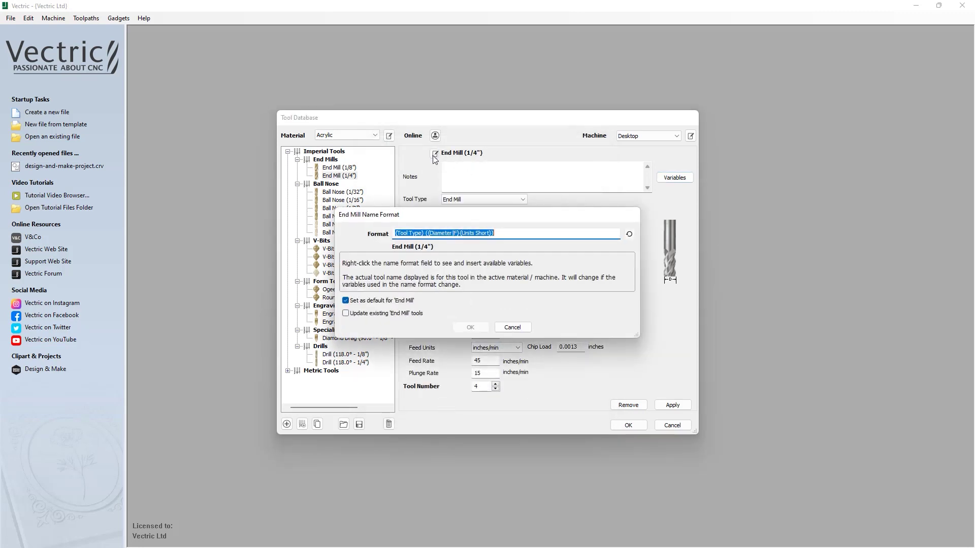
left_click(508, 236)
right_click(507, 235)
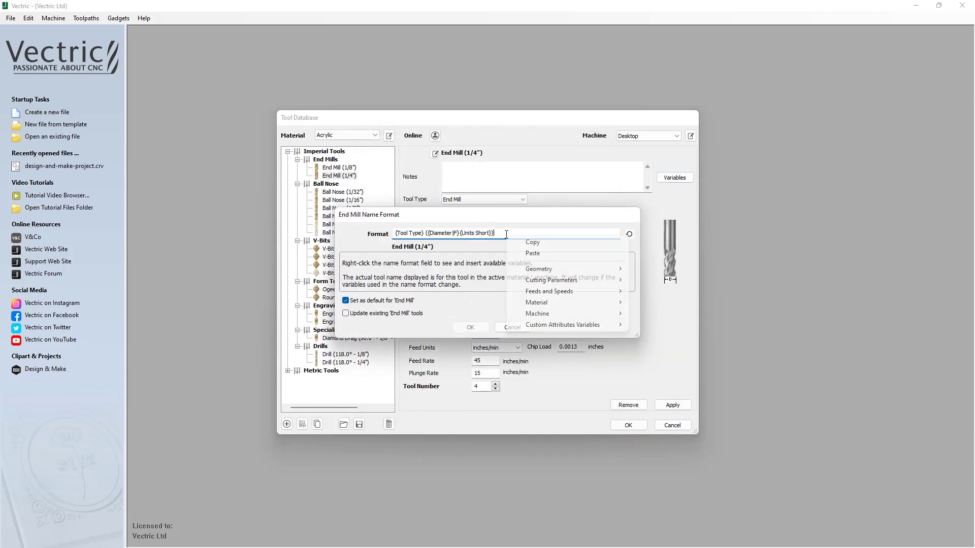
mouse_move(584, 327)
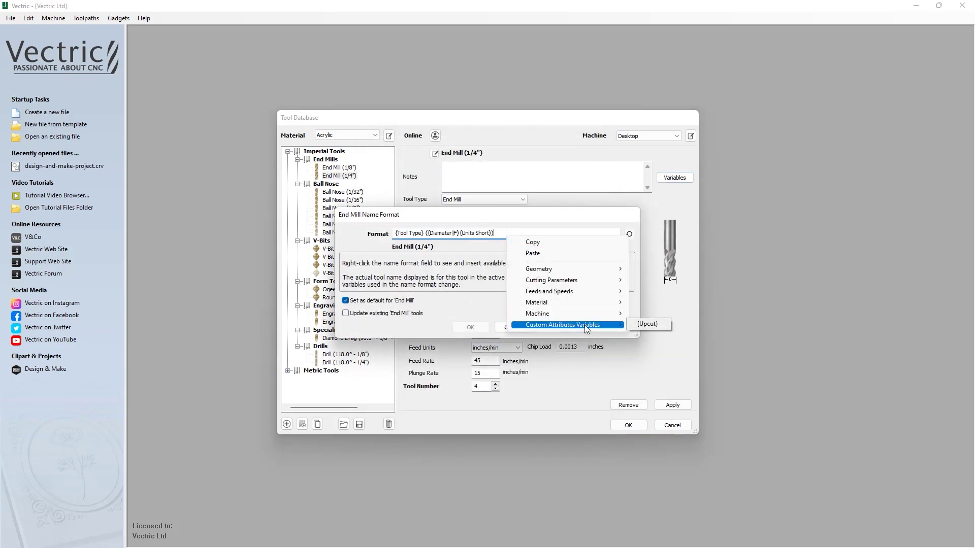
left_click(648, 325)
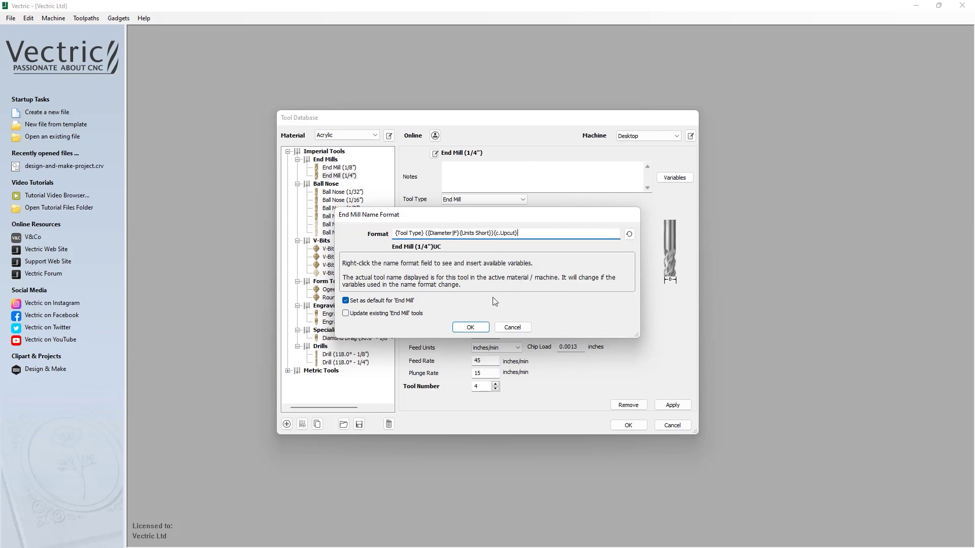
left_click(471, 328)
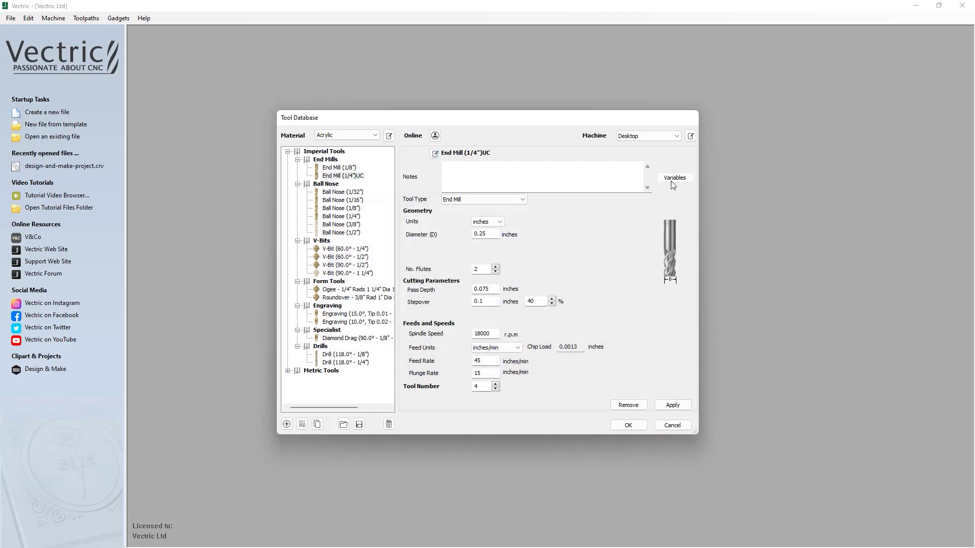
Create a second custom attribute variable named Downcut with value DC
left_click(672, 178)
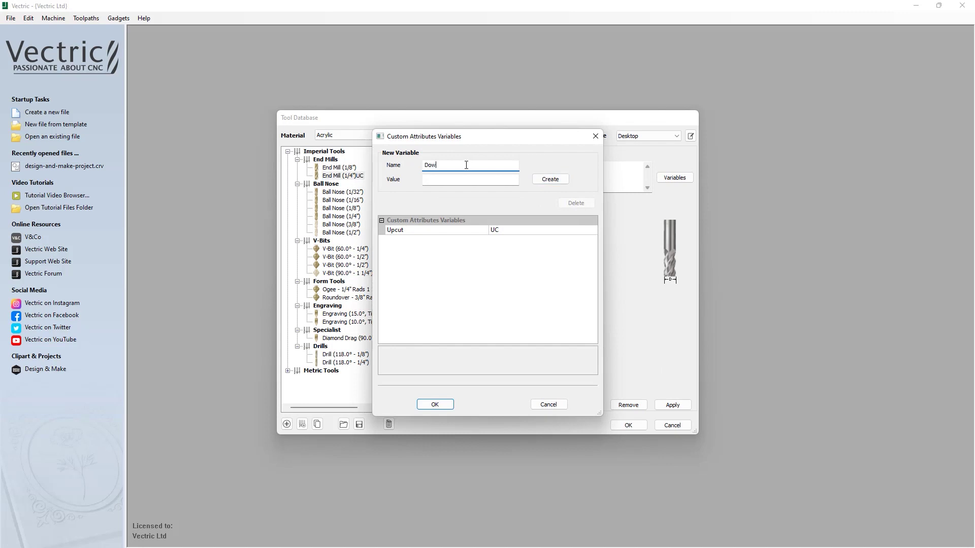
left_click(474, 183)
type("DC")
left_click(550, 179)
left_click(435, 404)
Reopen the end mill name format and list its available variables, now including Downcut
left_click(435, 153)
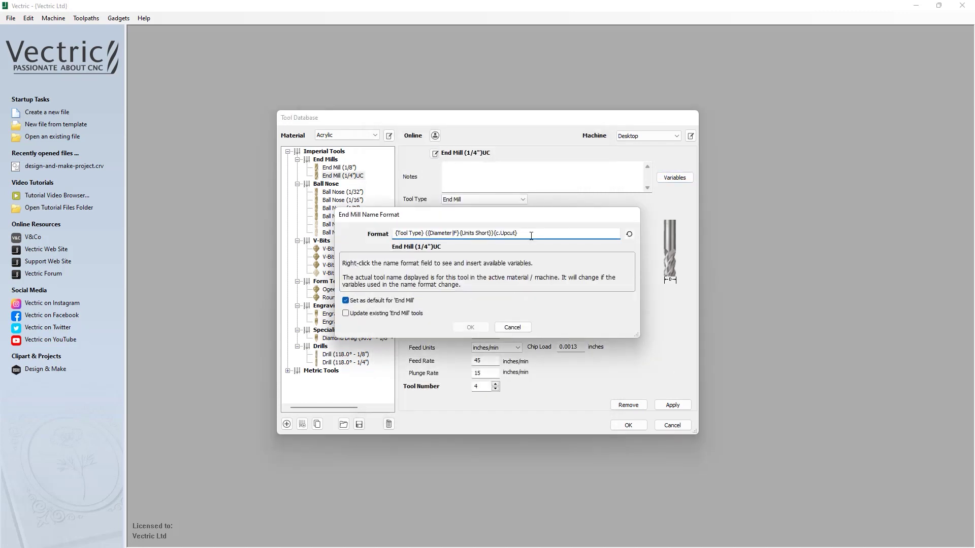
right_click(531, 236)
mouse_move(610, 327)
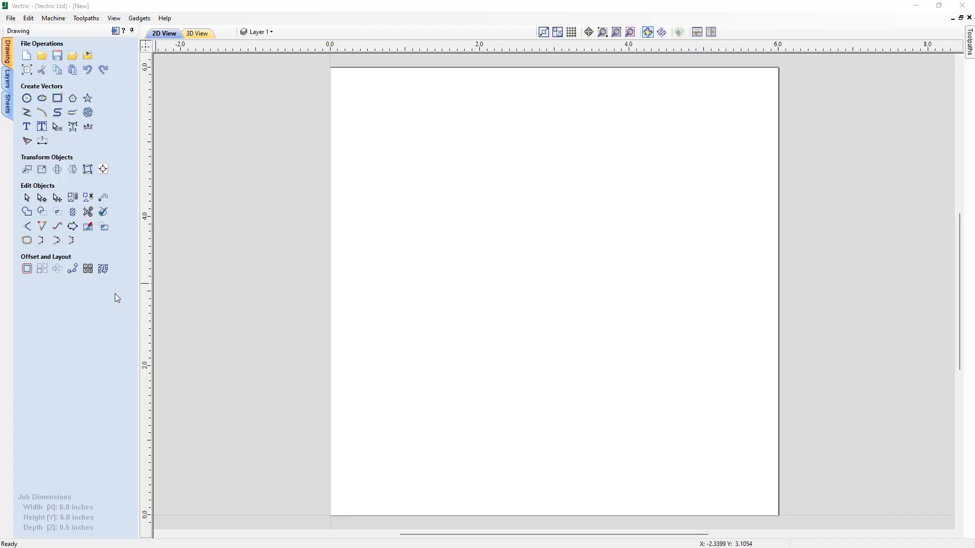
Import the Look4 SVG from the Desktop as vectors into the blank job
left_click(10, 19)
mouse_move(86, 157)
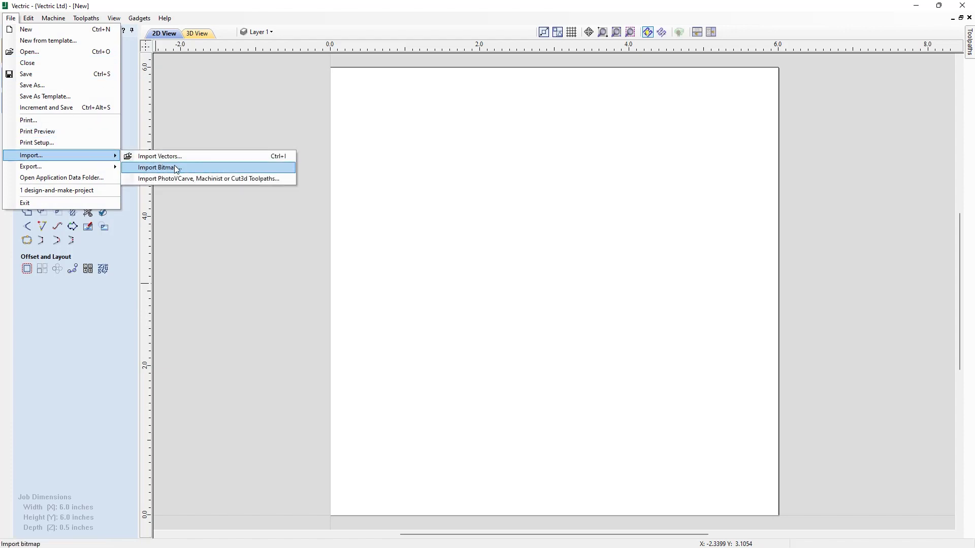
left_click(192, 153)
left_click(439, 238)
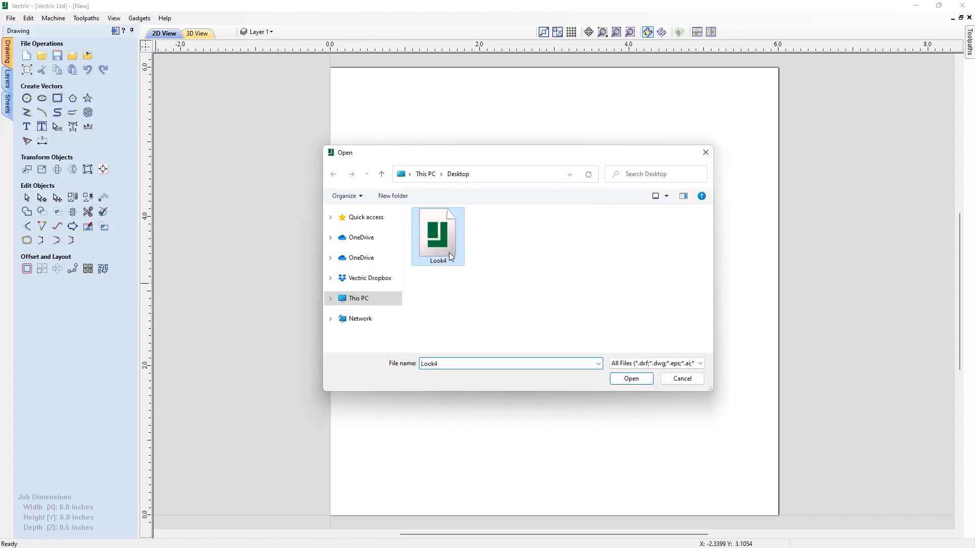
left_click(643, 381)
Rotate the coloured elephant bitmap and select the right-hand elephant drawing
left_click(294, 259)
left_click(417, 274)
left_click_drag(475, 189, 480, 196)
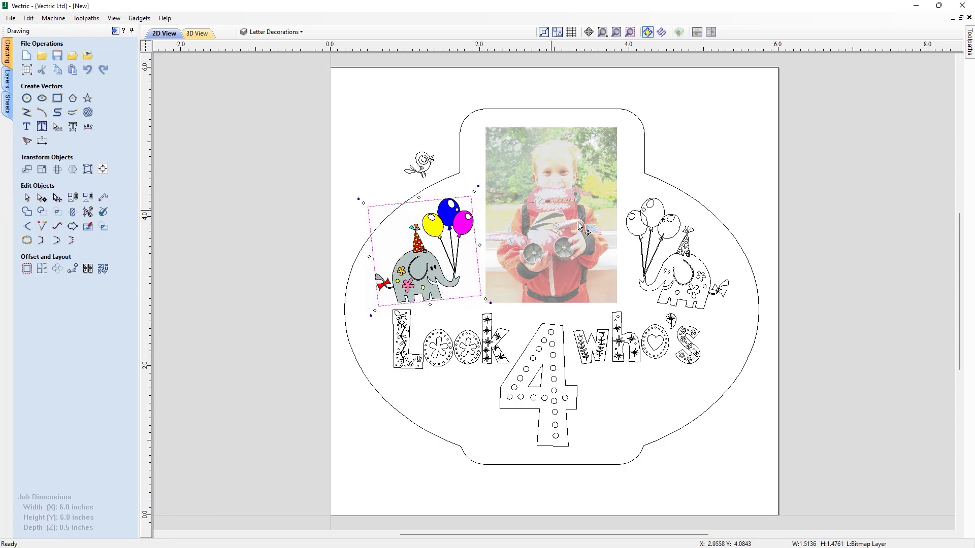
left_click(642, 248)
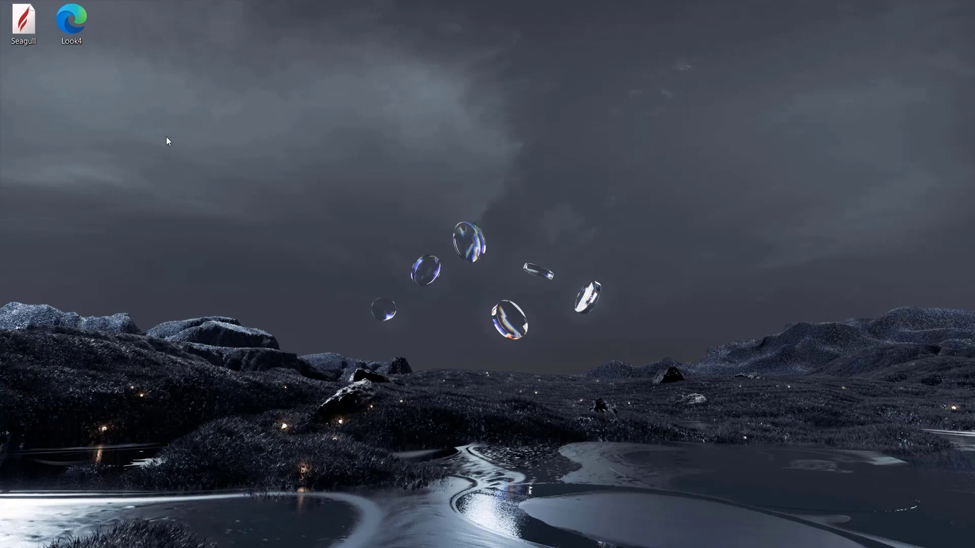
Open Look4.svg from the desktop with Cut2D Pro 11.5 and accept the Job Setup
double_click(78, 32)
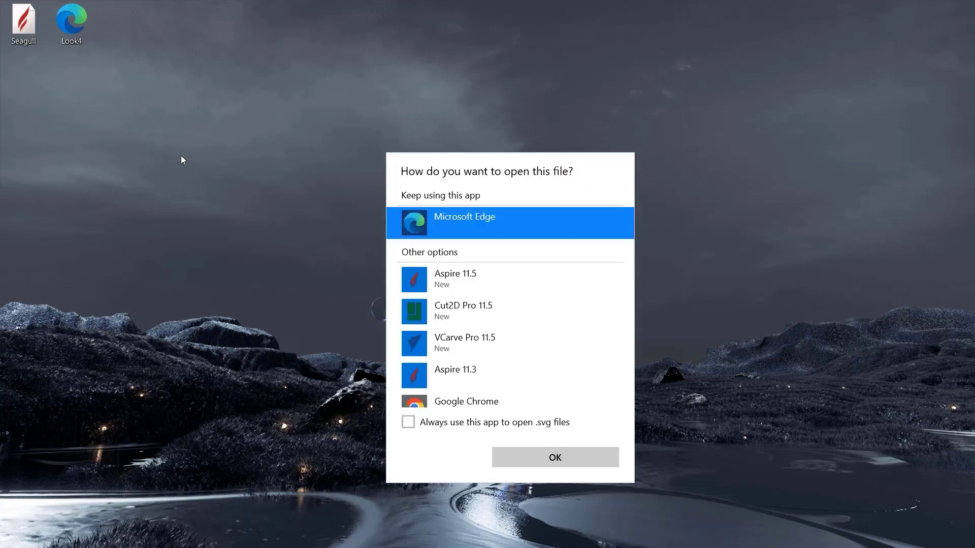
left_click(489, 313)
left_click(559, 460)
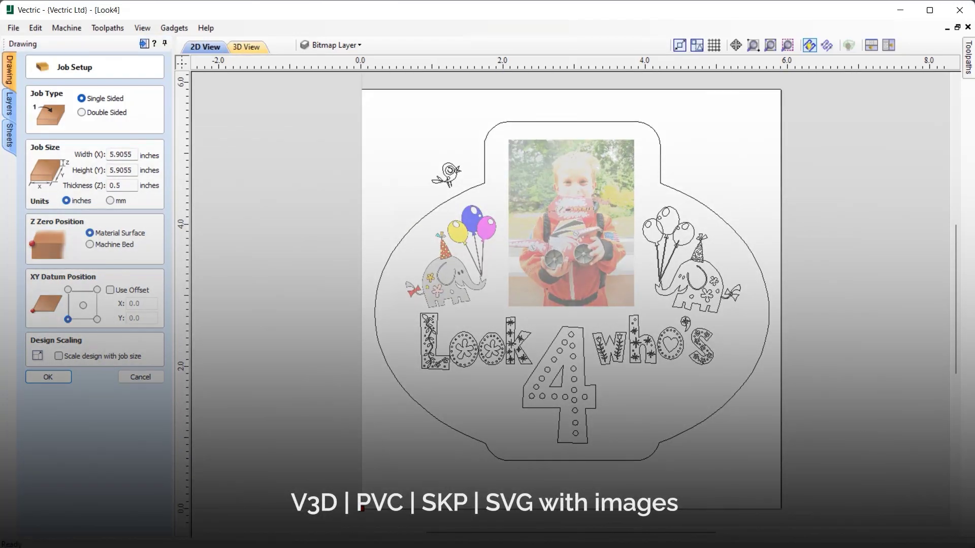
left_click(49, 377)
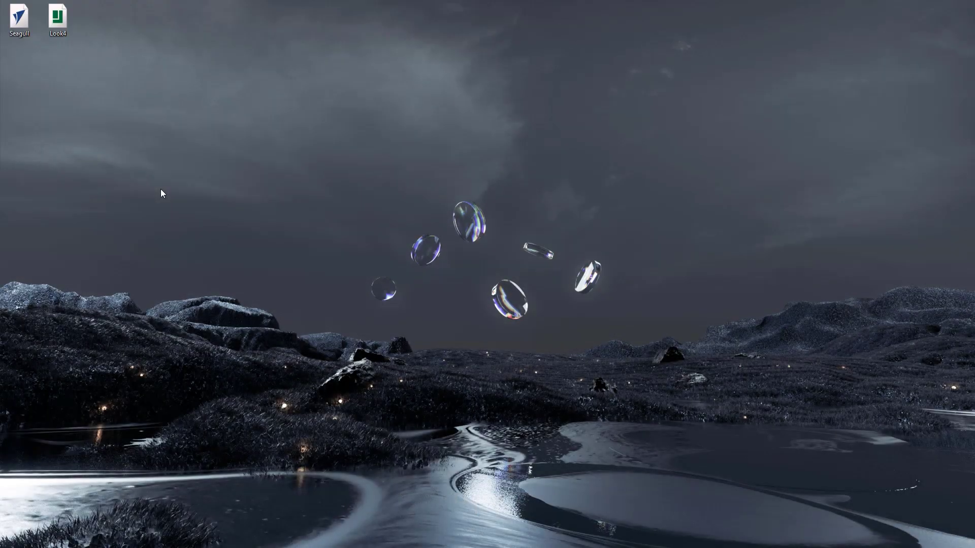
Through Look4's file Properties, set Cut2D Pro 11.5 as the default app for .svg files
right_click(60, 21)
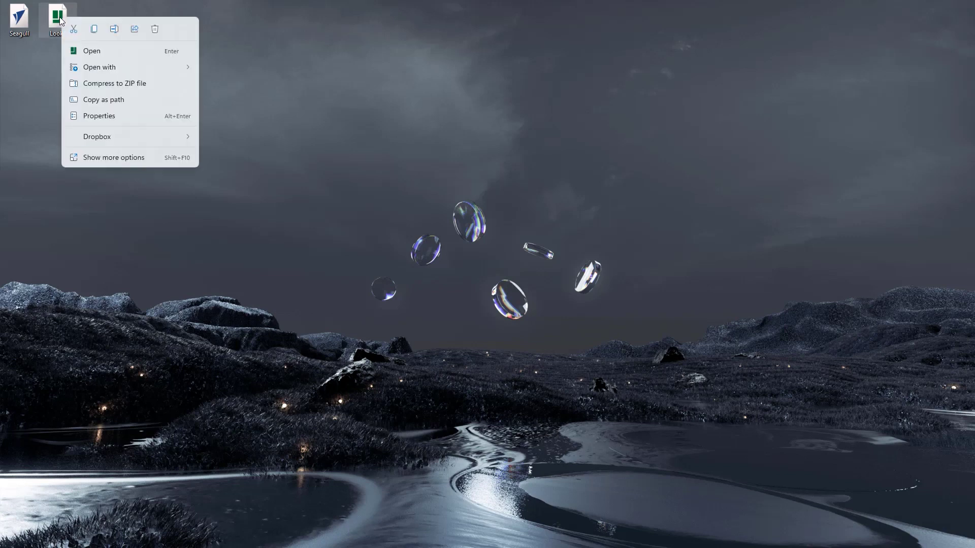
left_click(157, 116)
left_click(157, 115)
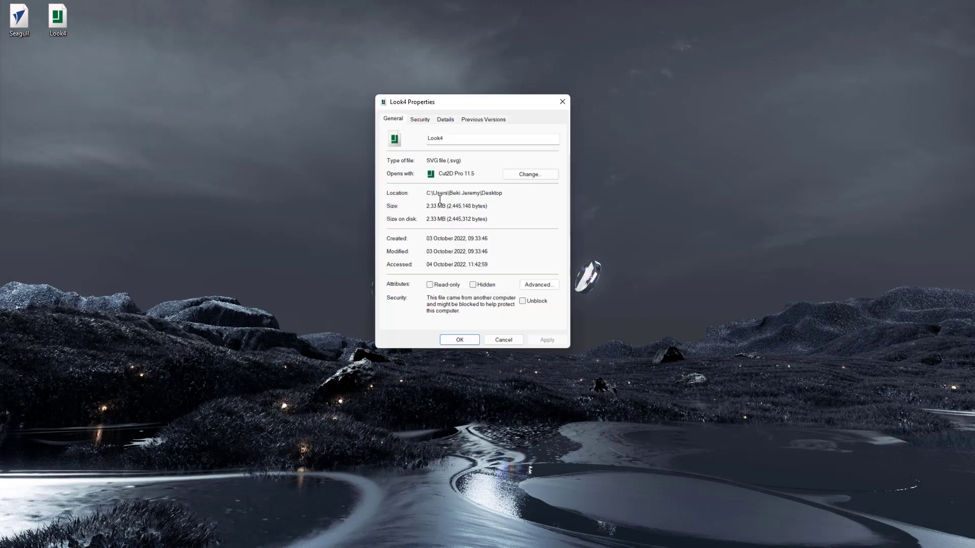
left_click(550, 175)
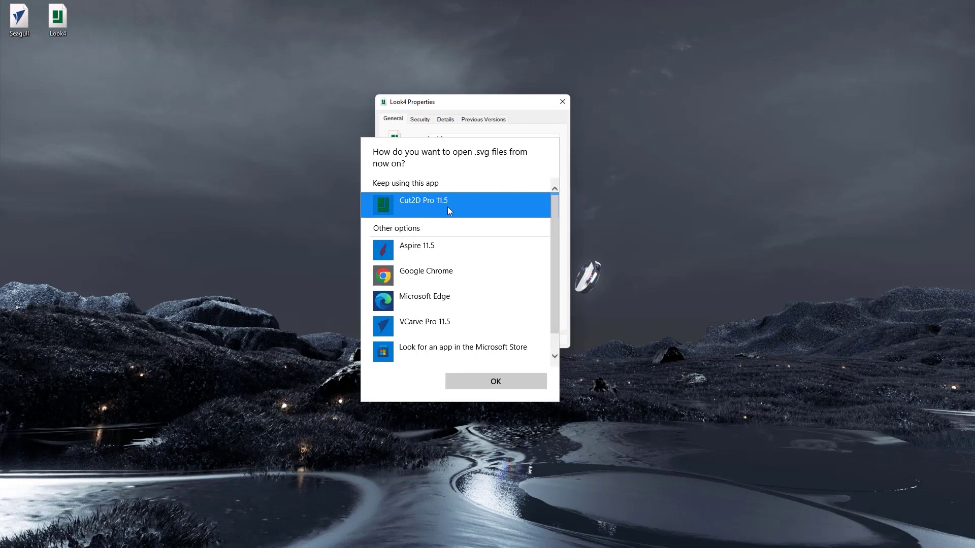
left_click(495, 381)
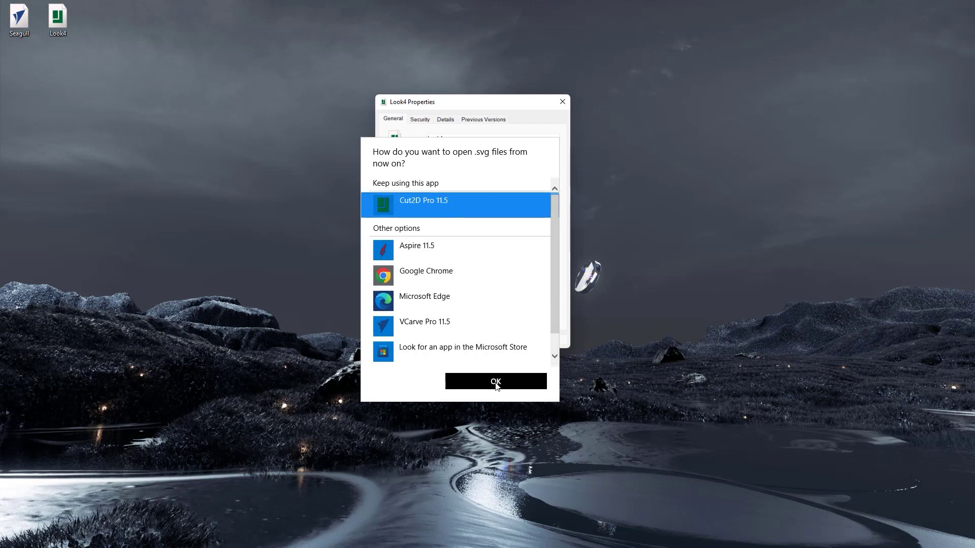
left_click(458, 339)
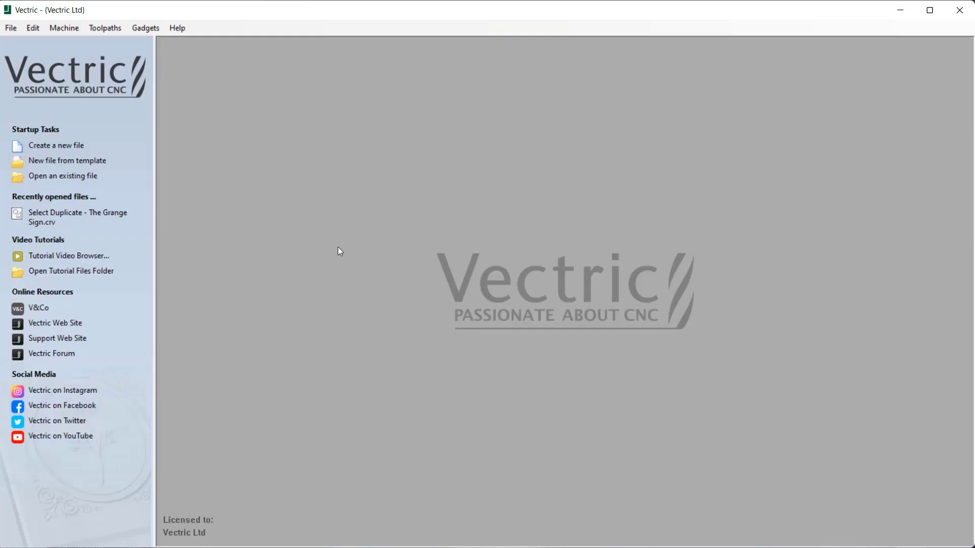
left_click(70, 29)
mouse_move(110, 30)
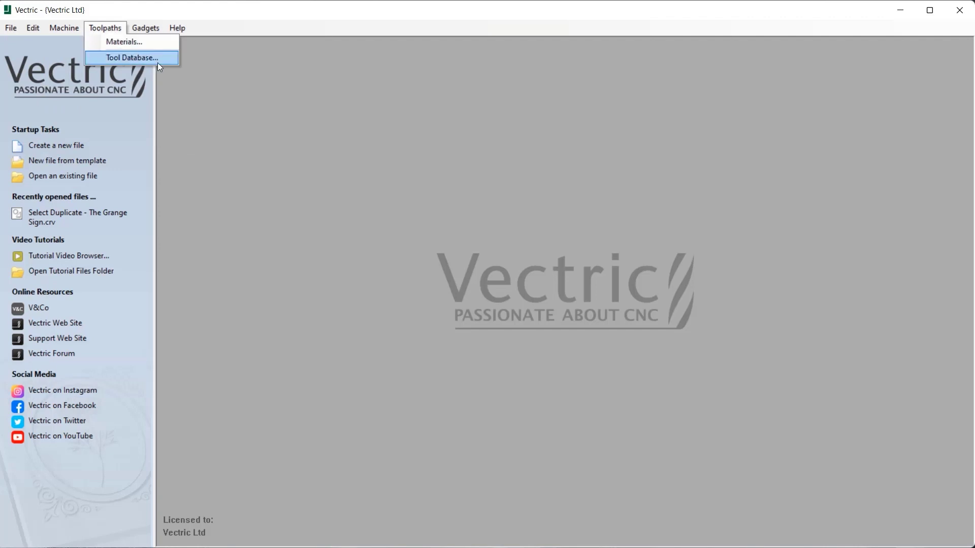
left_click(166, 59)
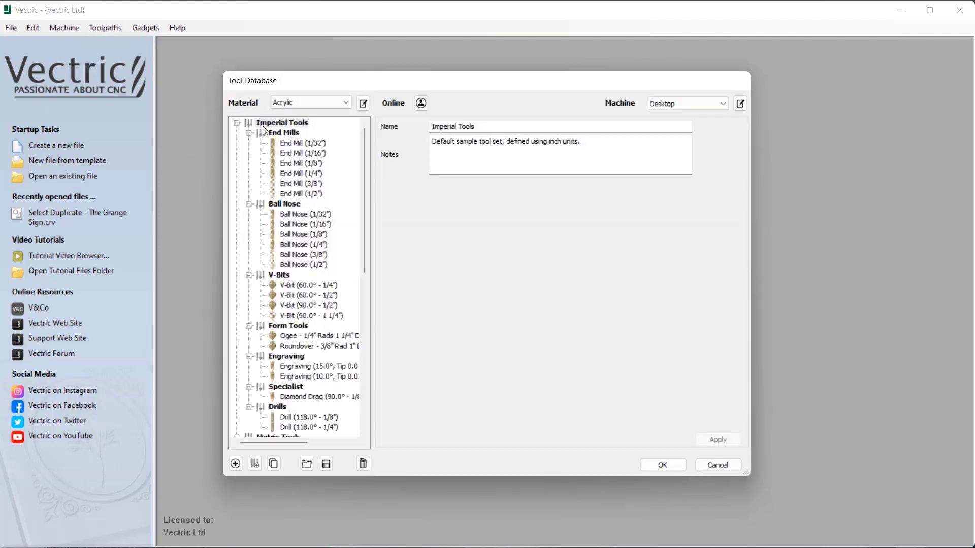
left_click(315, 173)
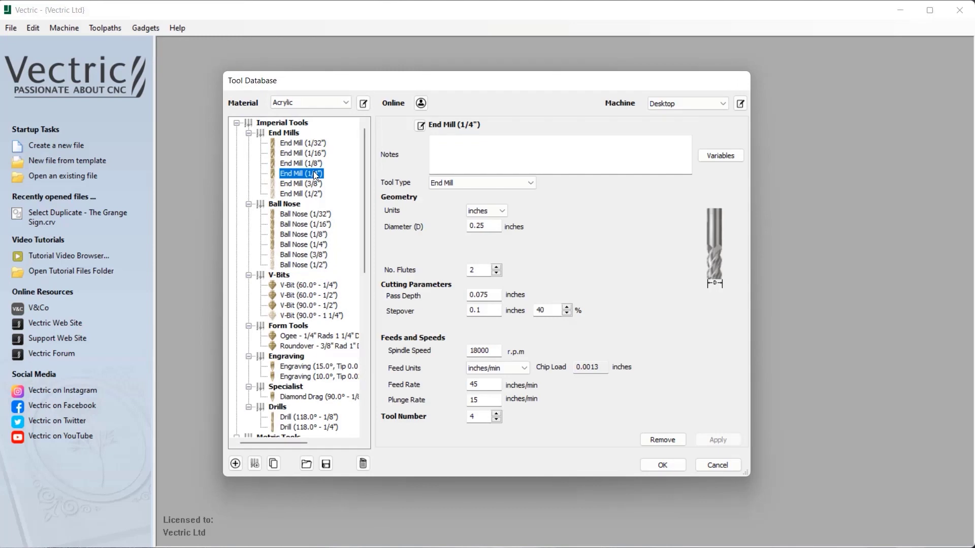
left_click(665, 465)
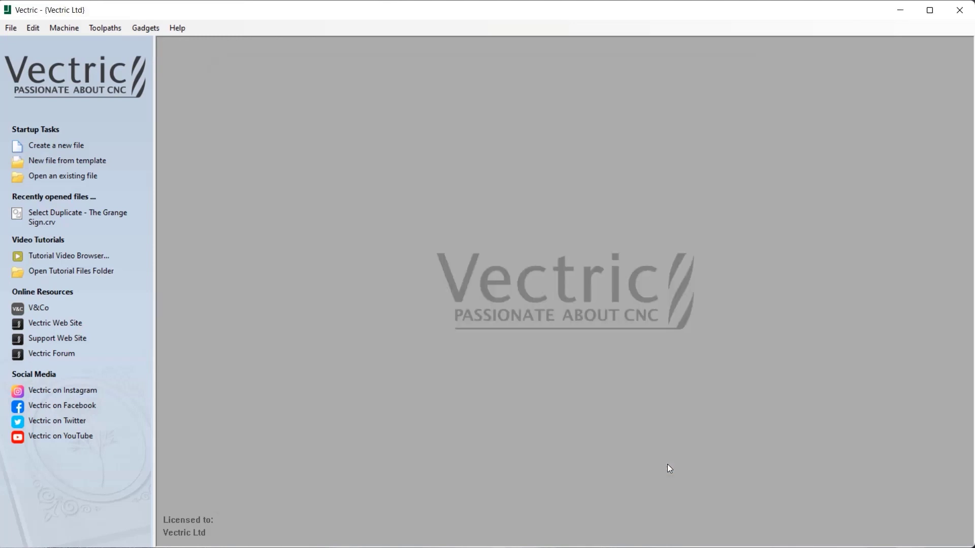